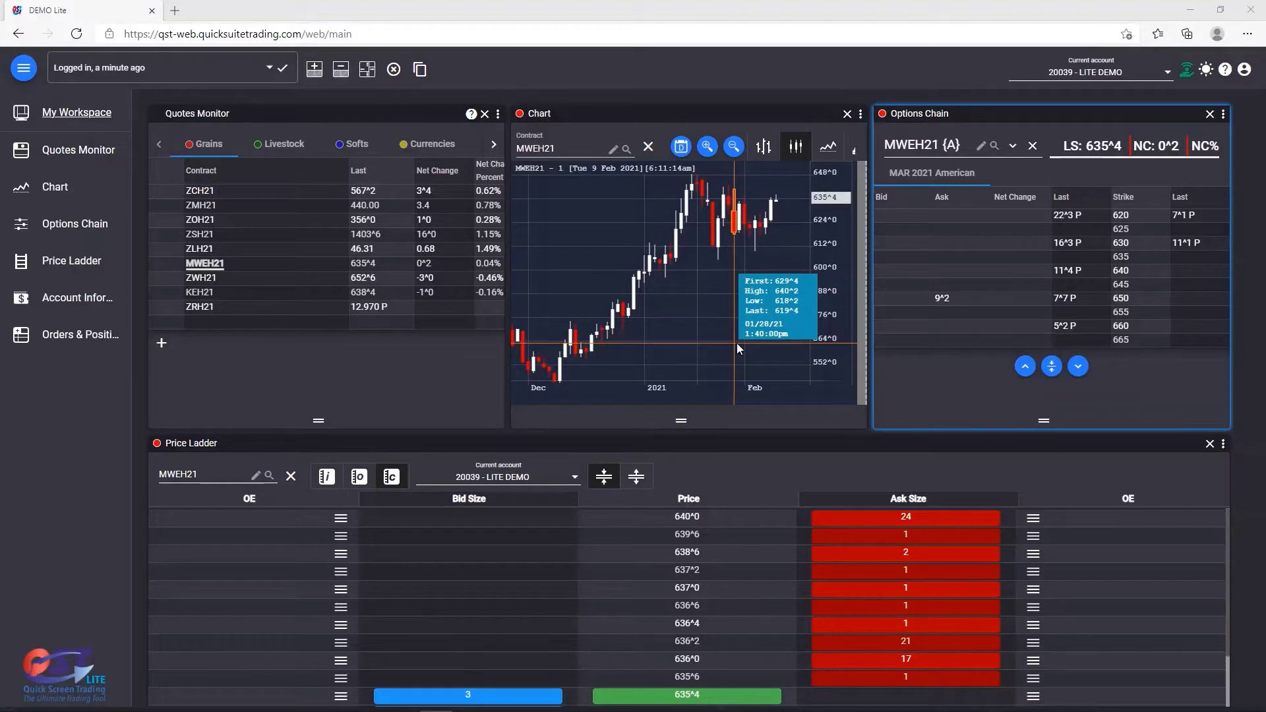
- Check which link colours are available for the Chart module
left_click(240, 378)
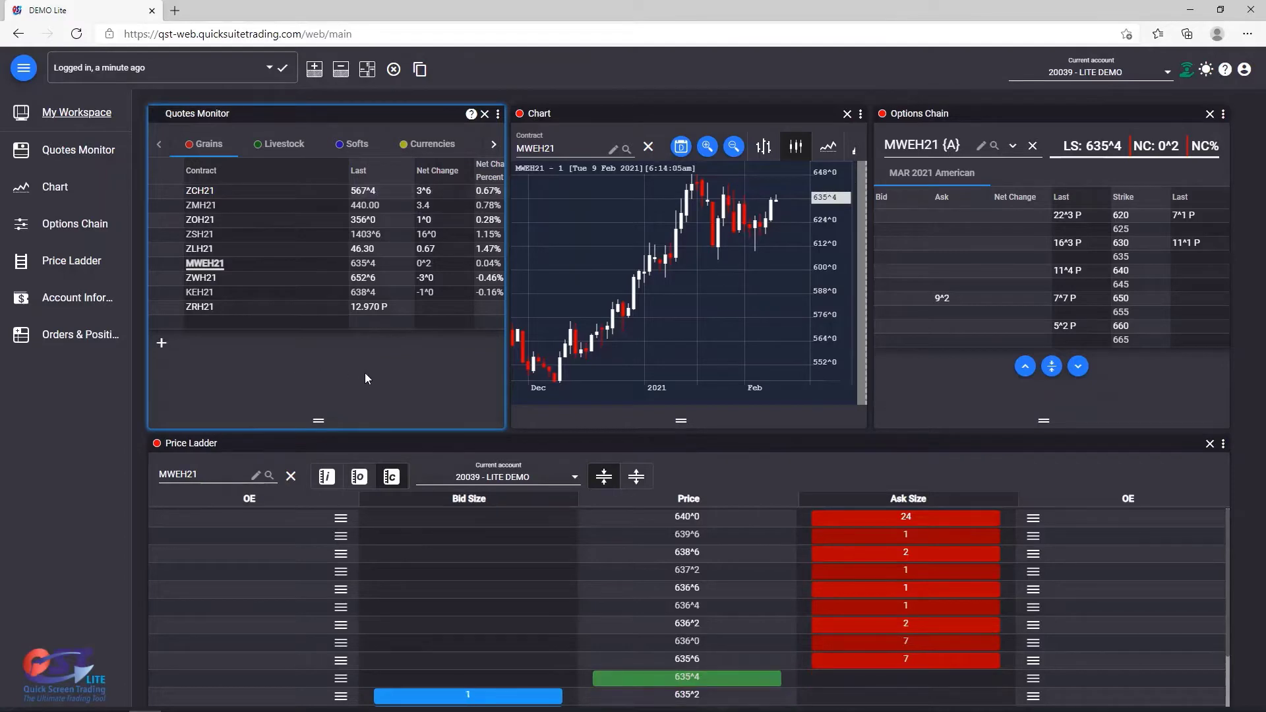
left_click(520, 114)
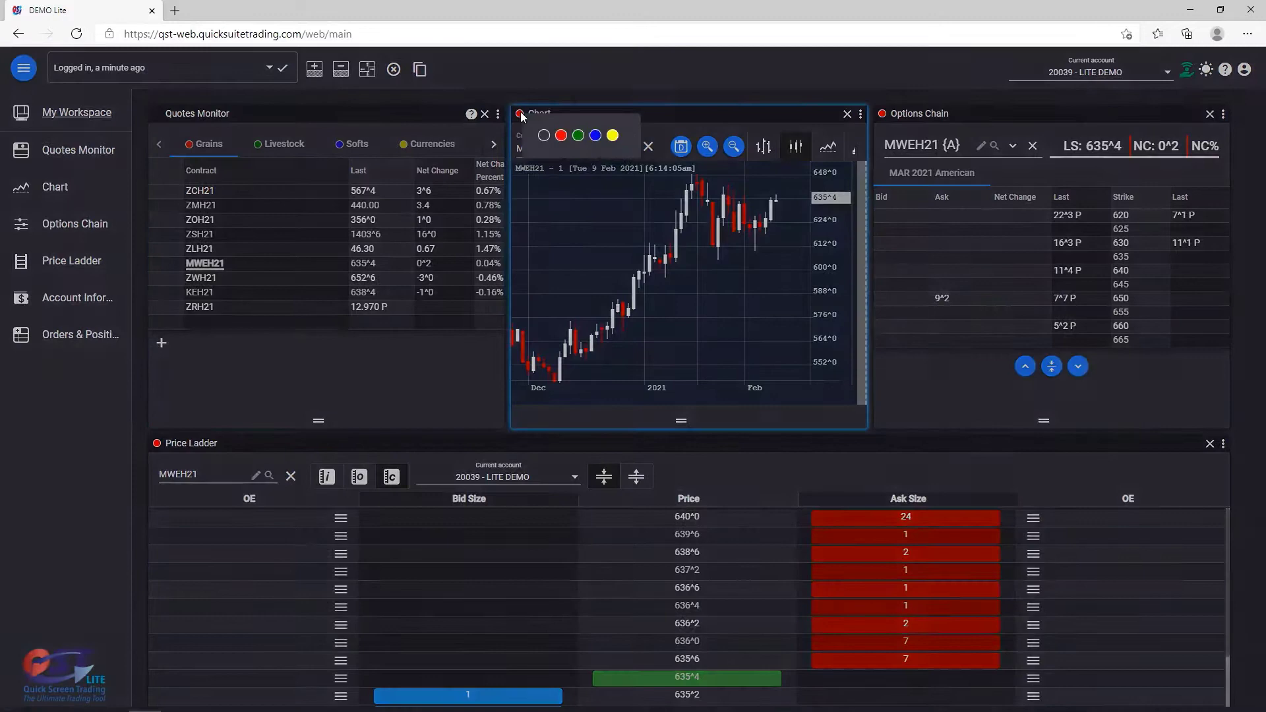
left_click(521, 113)
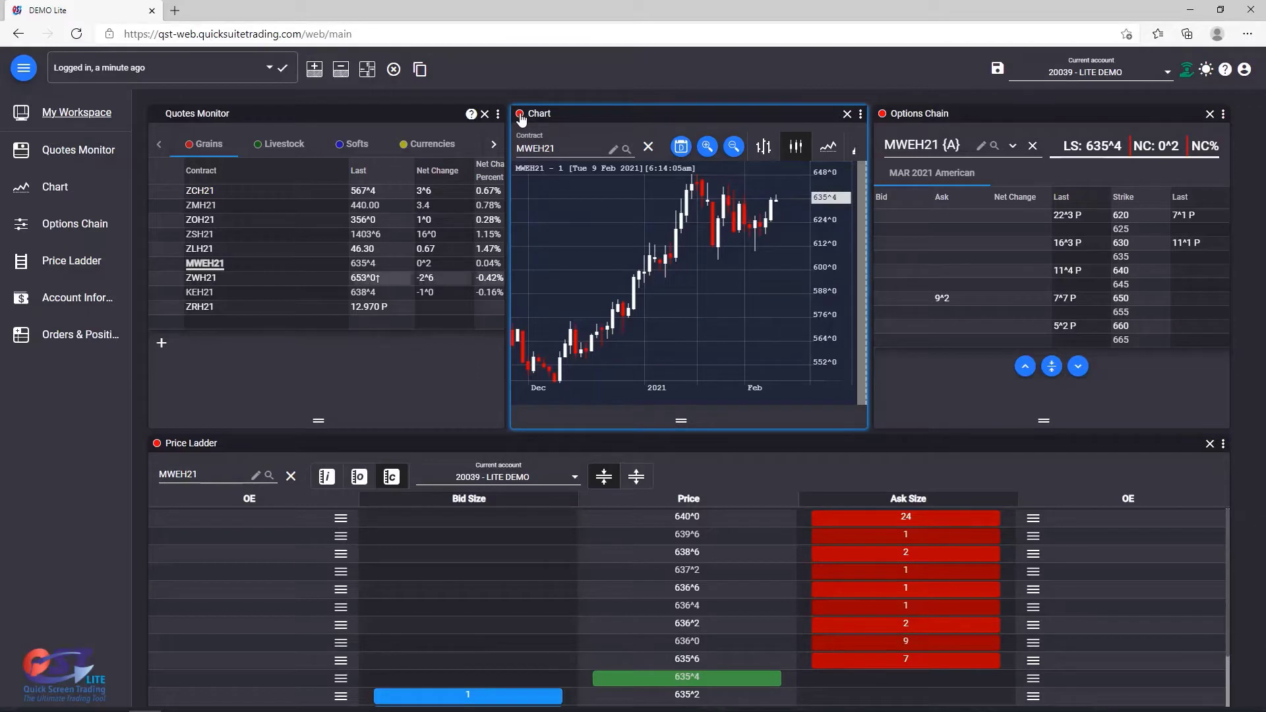
- Load ZCH21 and then ZMH21 from the Grains quotes into the red-linked modules
left_click(229, 390)
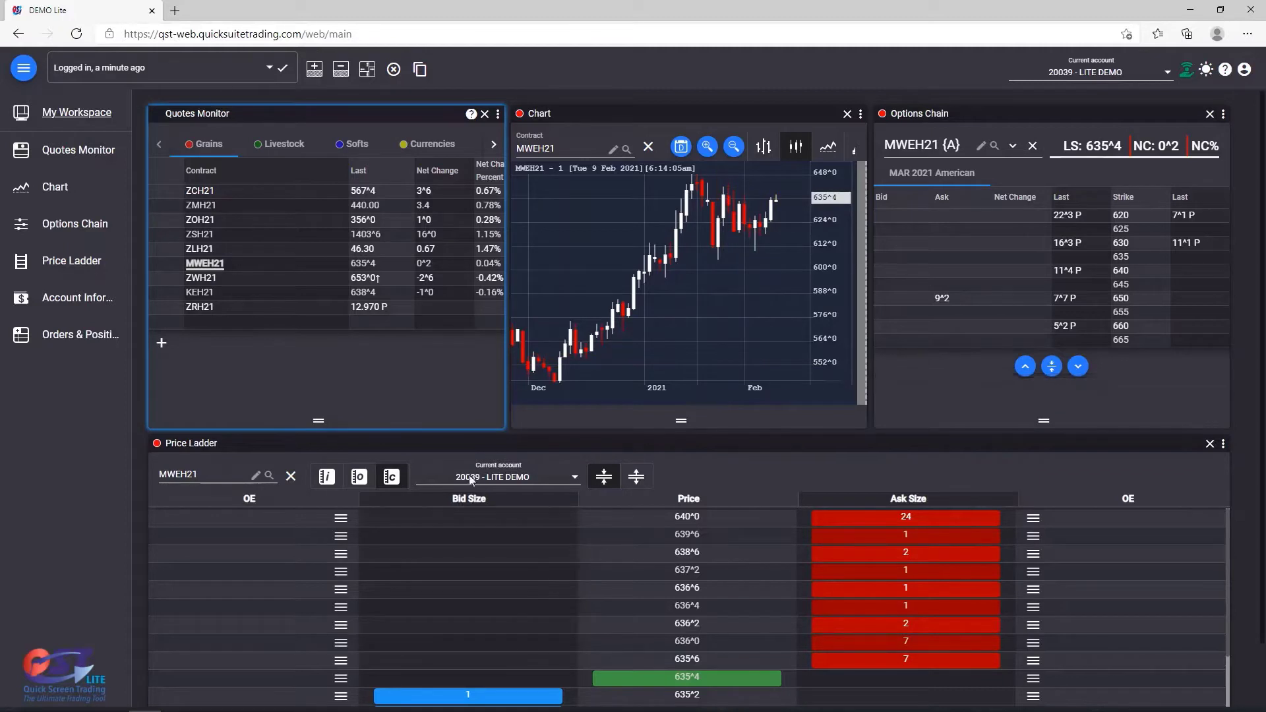
left_click(205, 193)
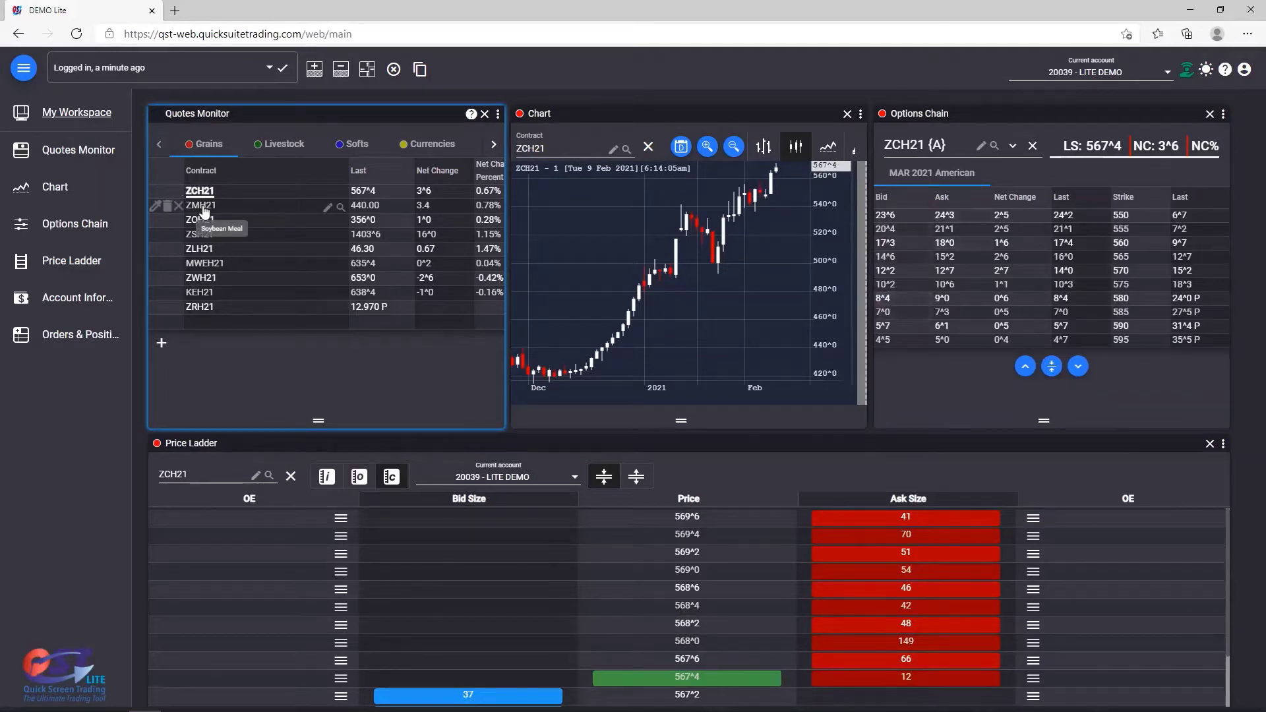
left_click(203, 207)
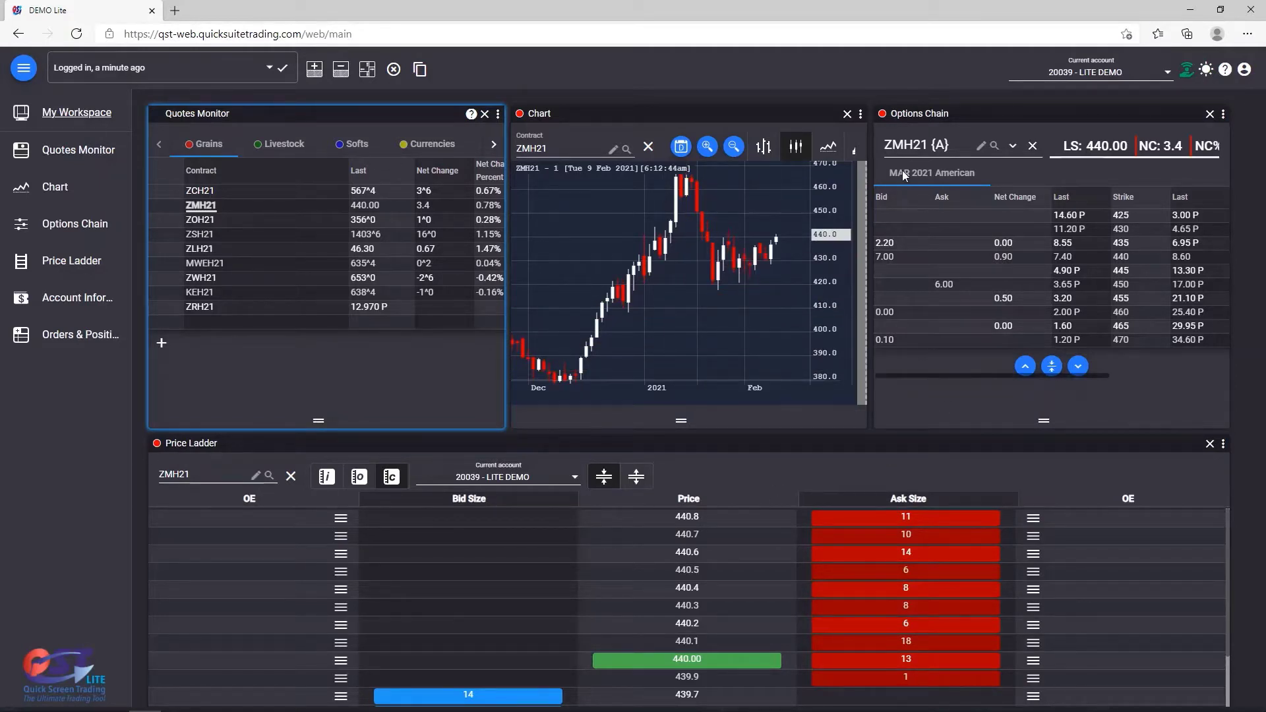
- Unlink the Options Chain from the red colour group, then load ZCH21 from the Grains quotes into the modules still linked
left_click(883, 115)
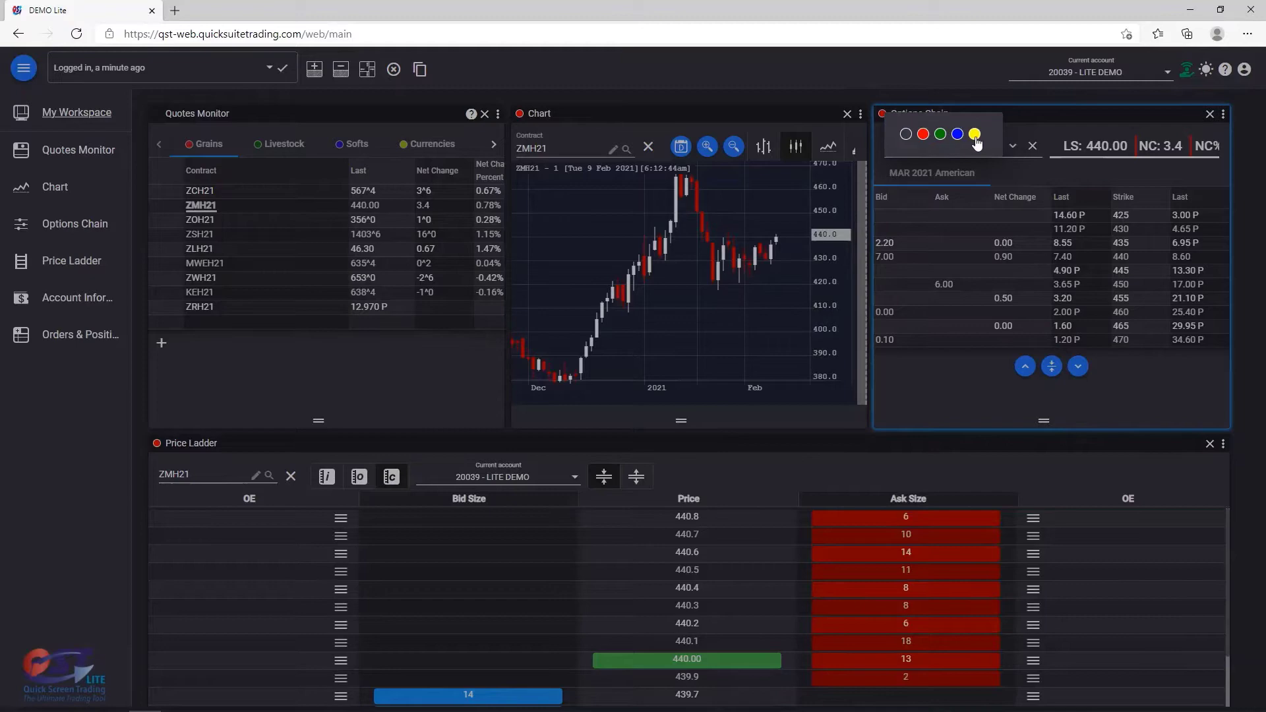
left_click(907, 135)
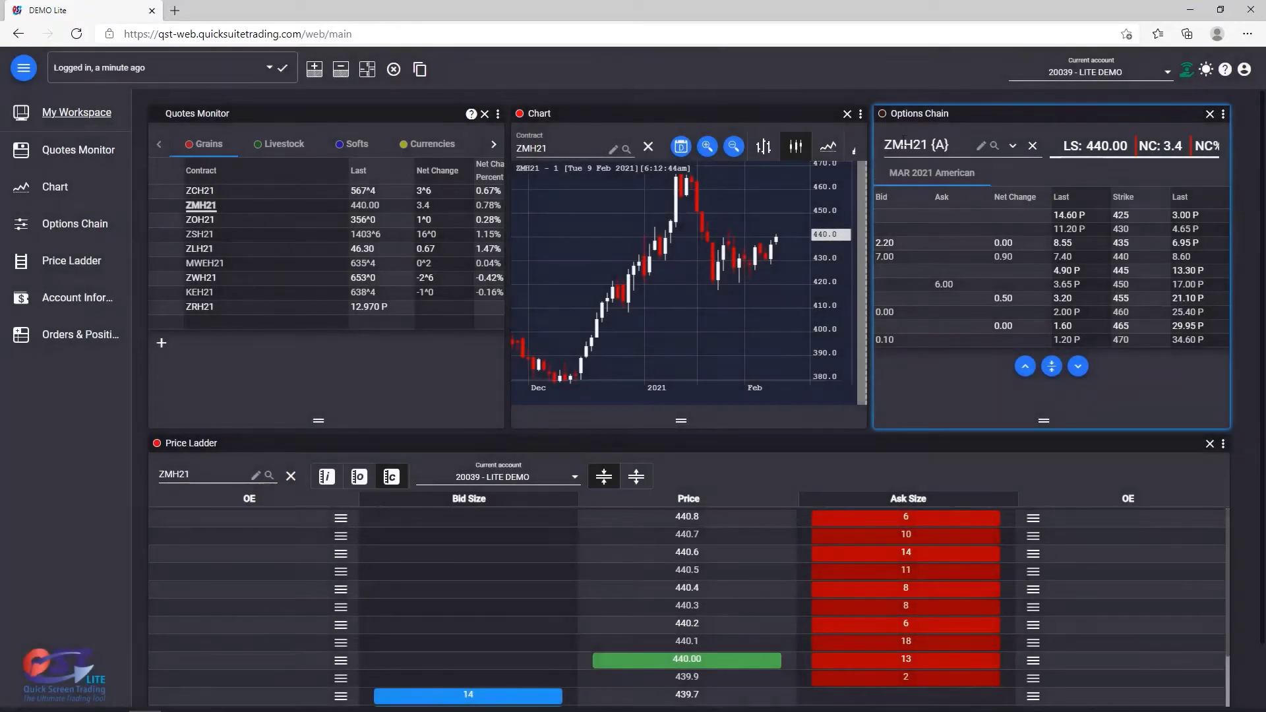
left_click(210, 191)
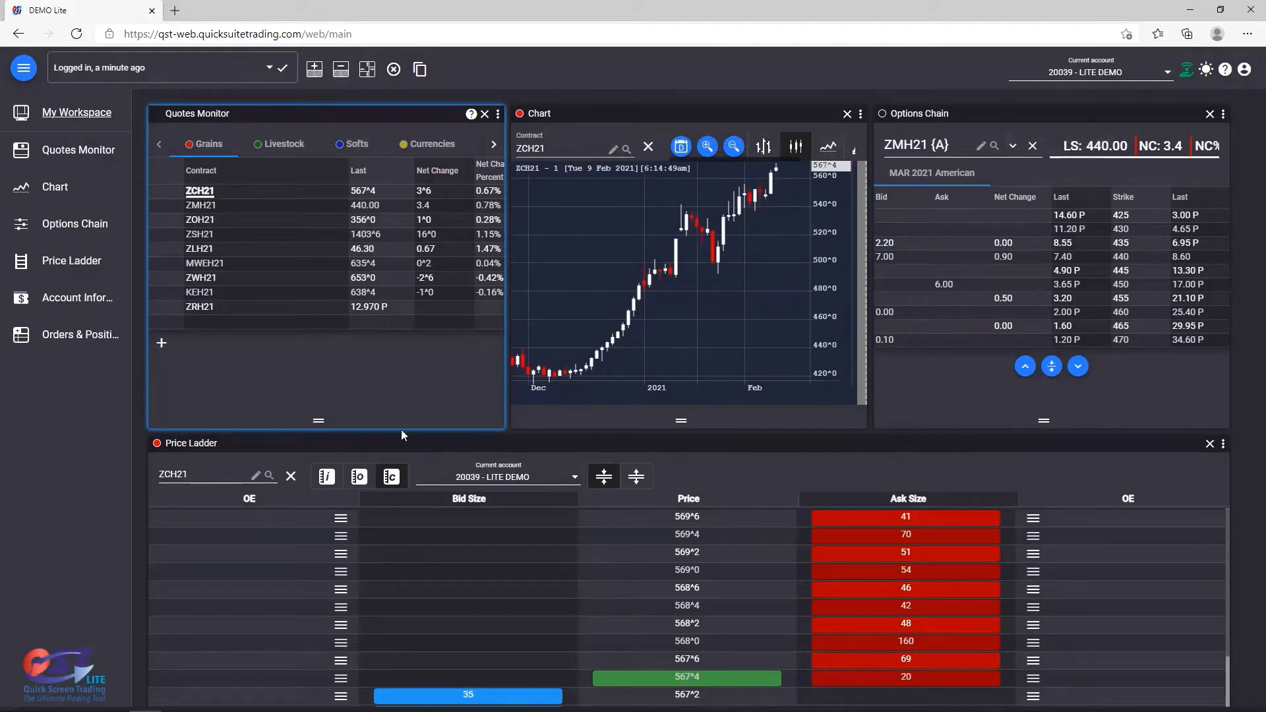
- Switch the interface language to Japanese and back to English
left_click(1245, 69)
left_click(1106, 206)
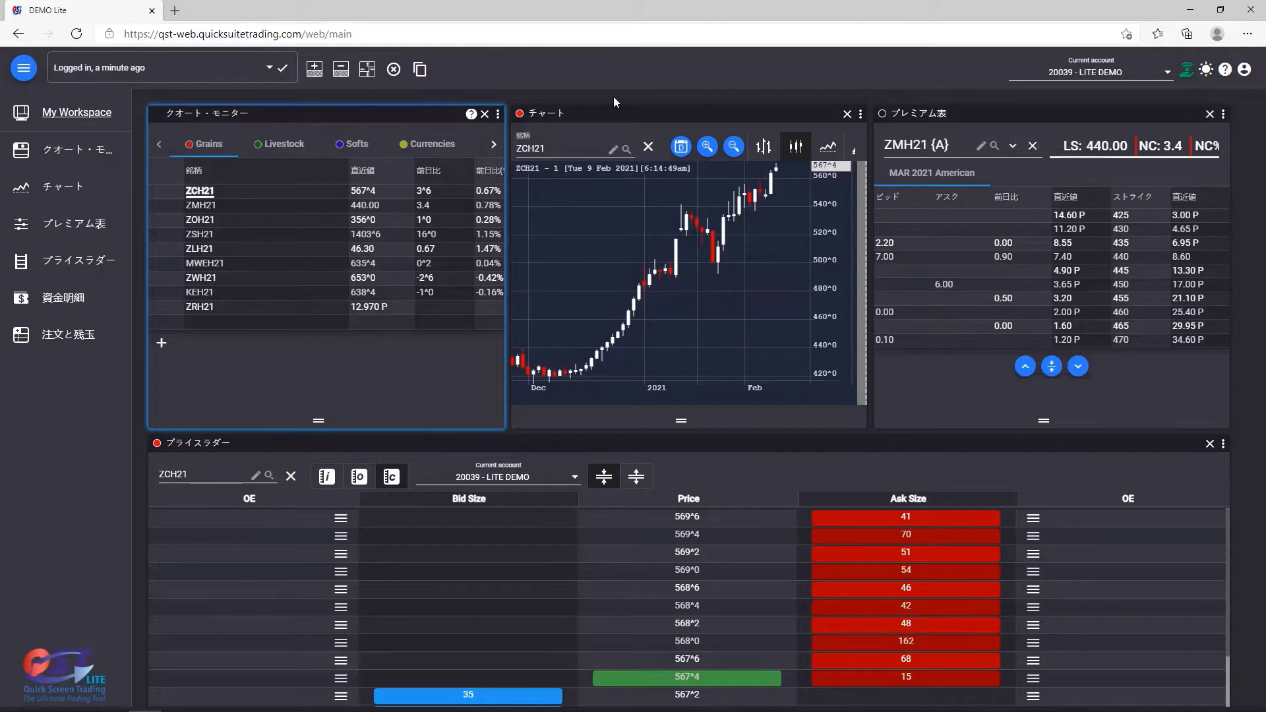
left_click(1245, 69)
mouse_move(1210, 168)
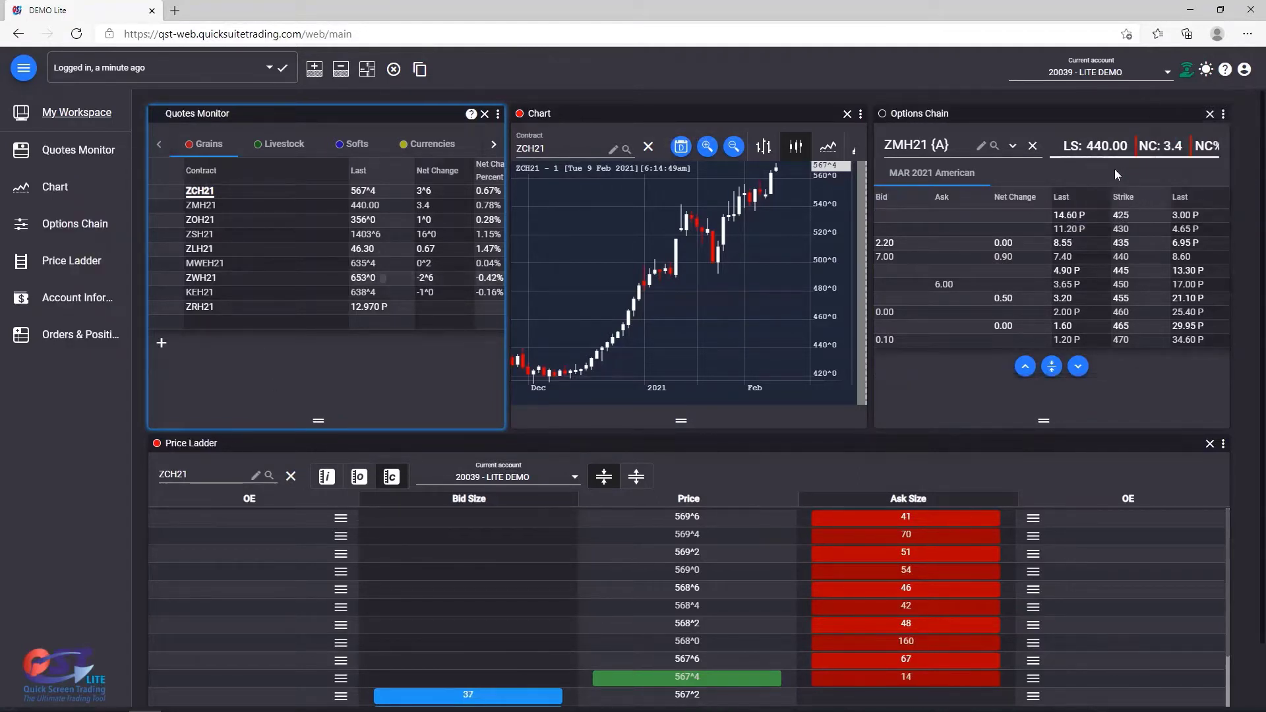
left_click(1118, 169)
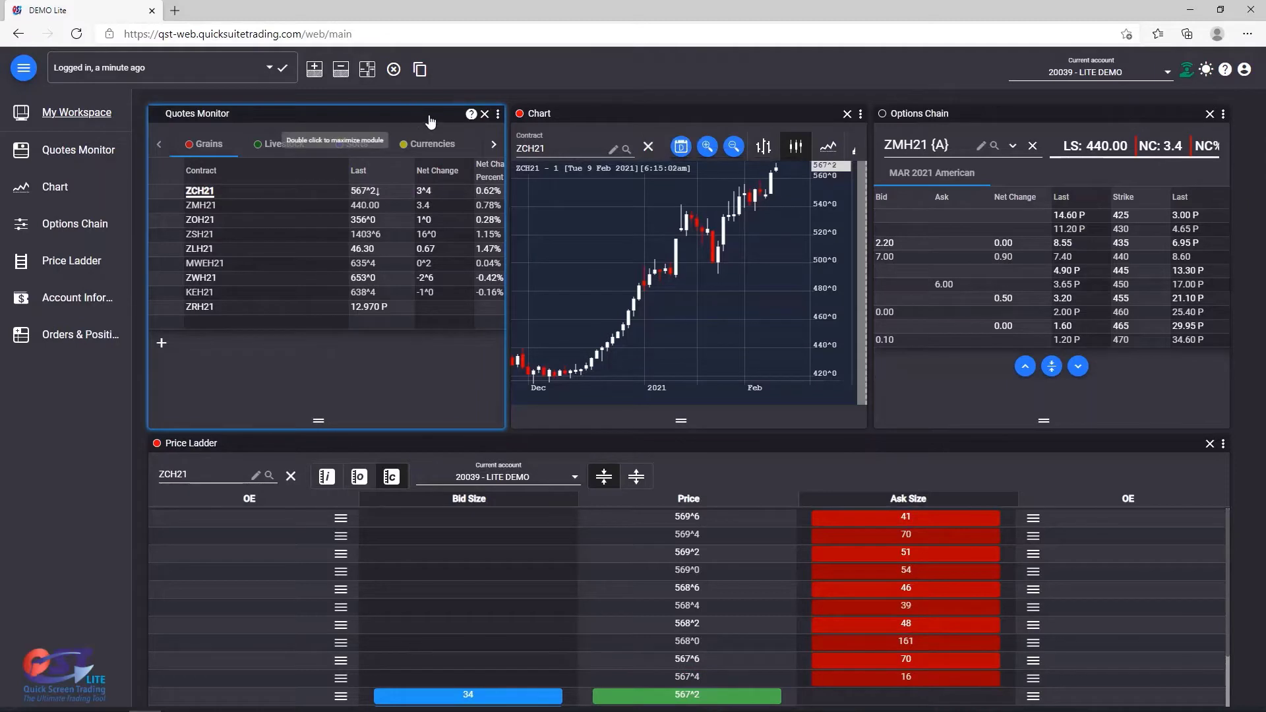
- Open the help video for the Quotes Monitor and close it again
left_click(470, 116)
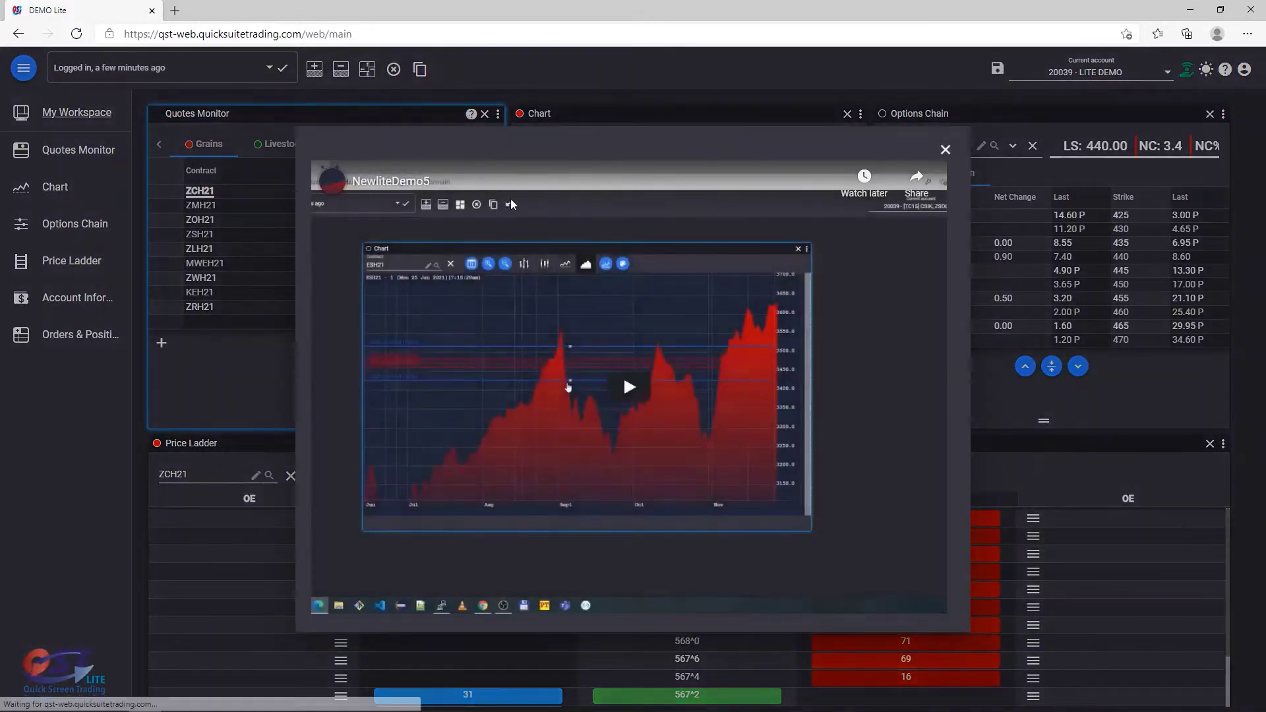
left_click(945, 150)
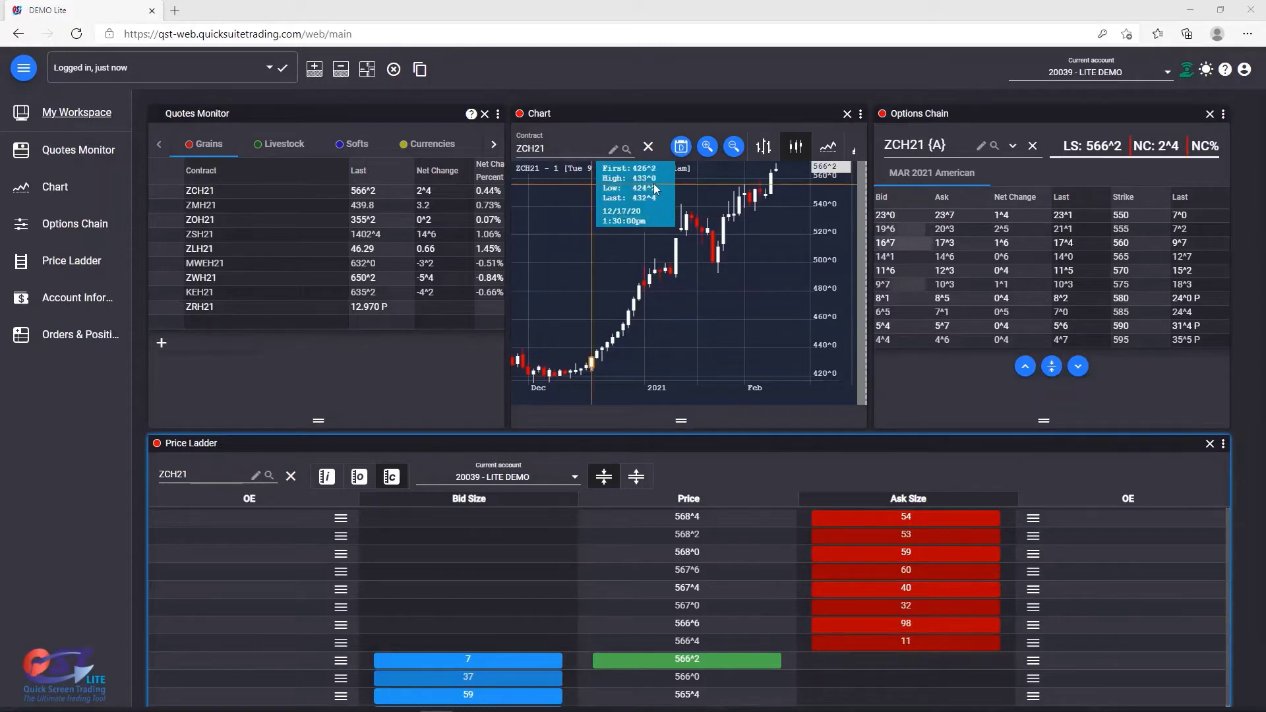
- Maximize the Chart module and restore it to the tiled workspace, twice
left_click(861, 115)
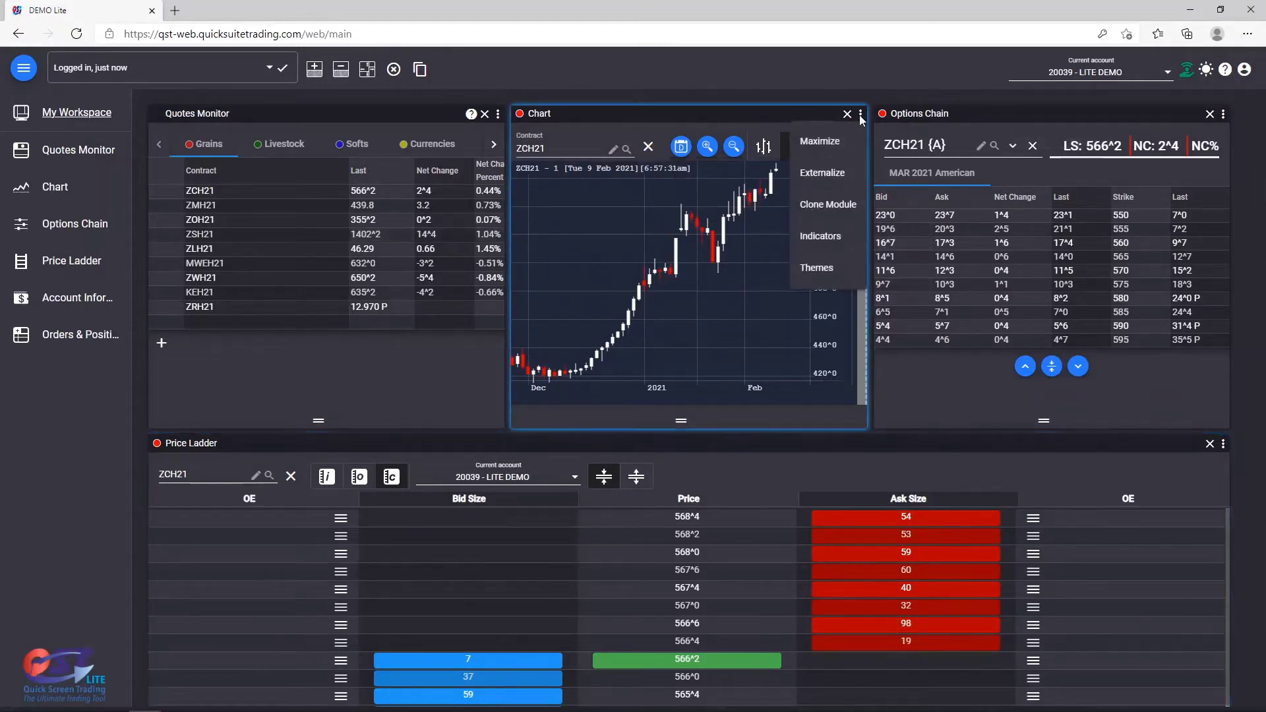
left_click(828, 146)
left_click(1249, 109)
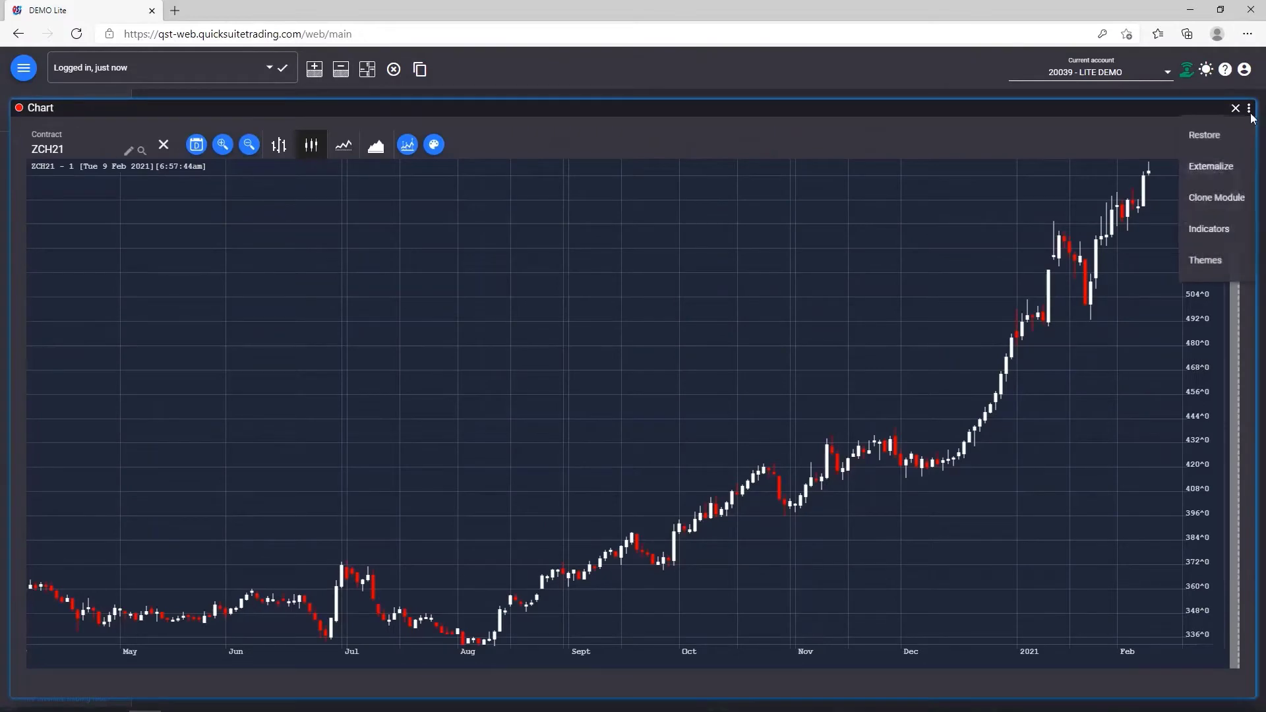
left_click(1210, 132)
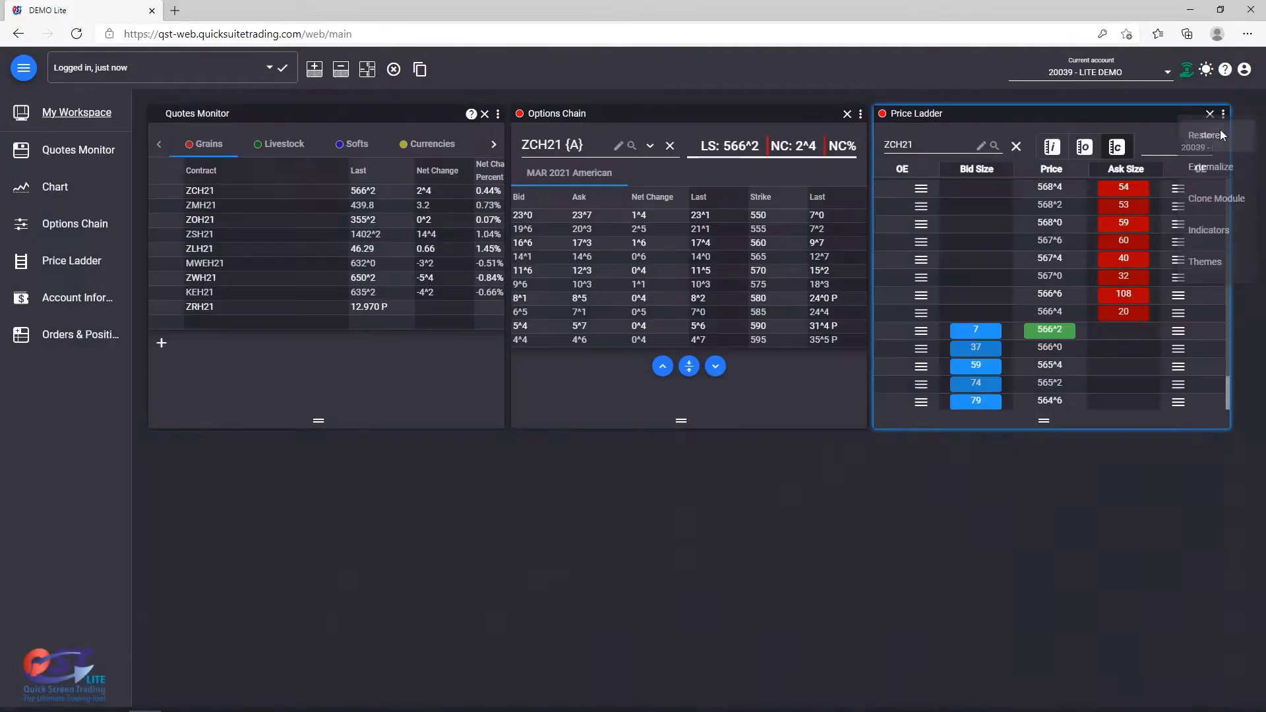
double_click(657, 448)
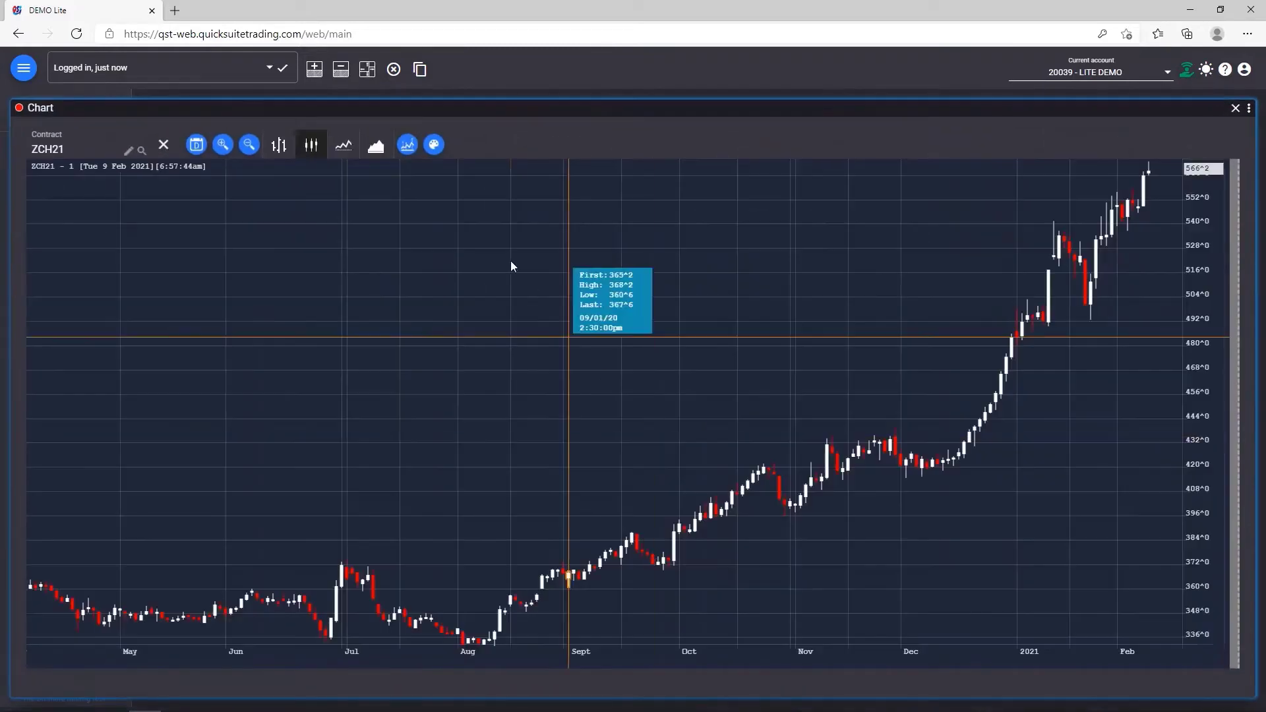
double_click(576, 111)
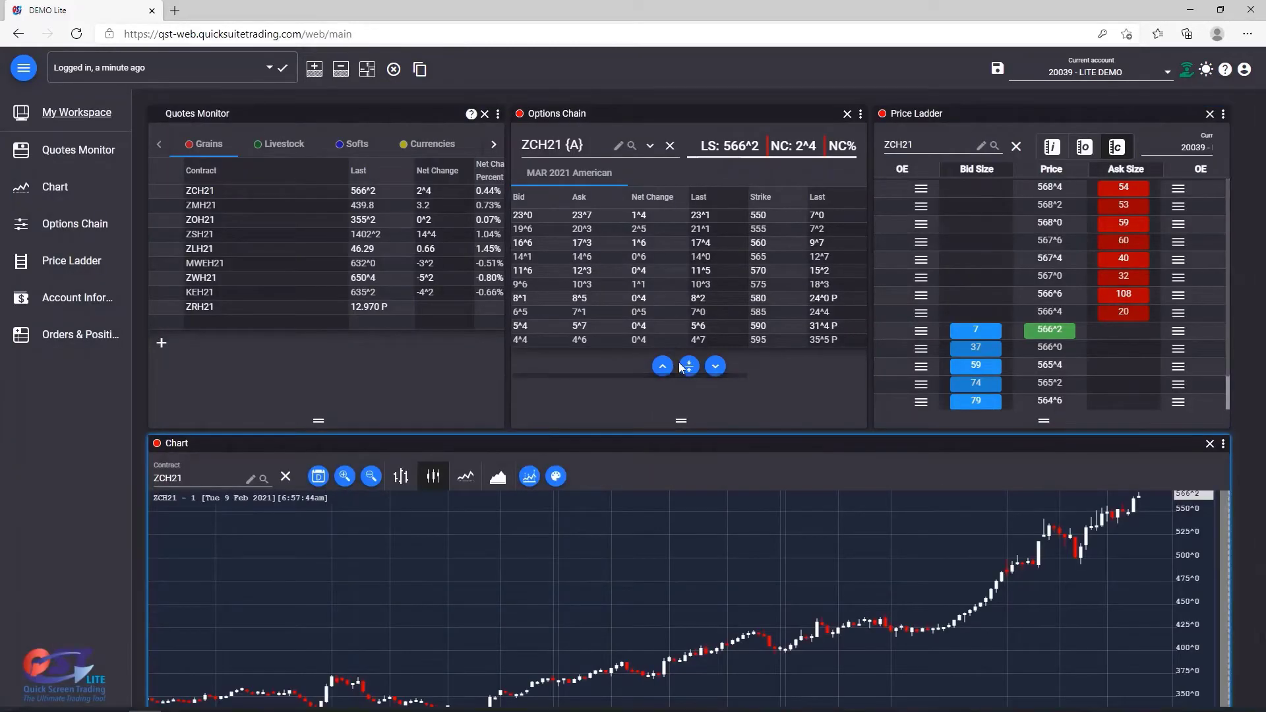
- Externalize the Options Chain into its own window, move that window over the workspace, and internalize the module again
left_click(861, 115)
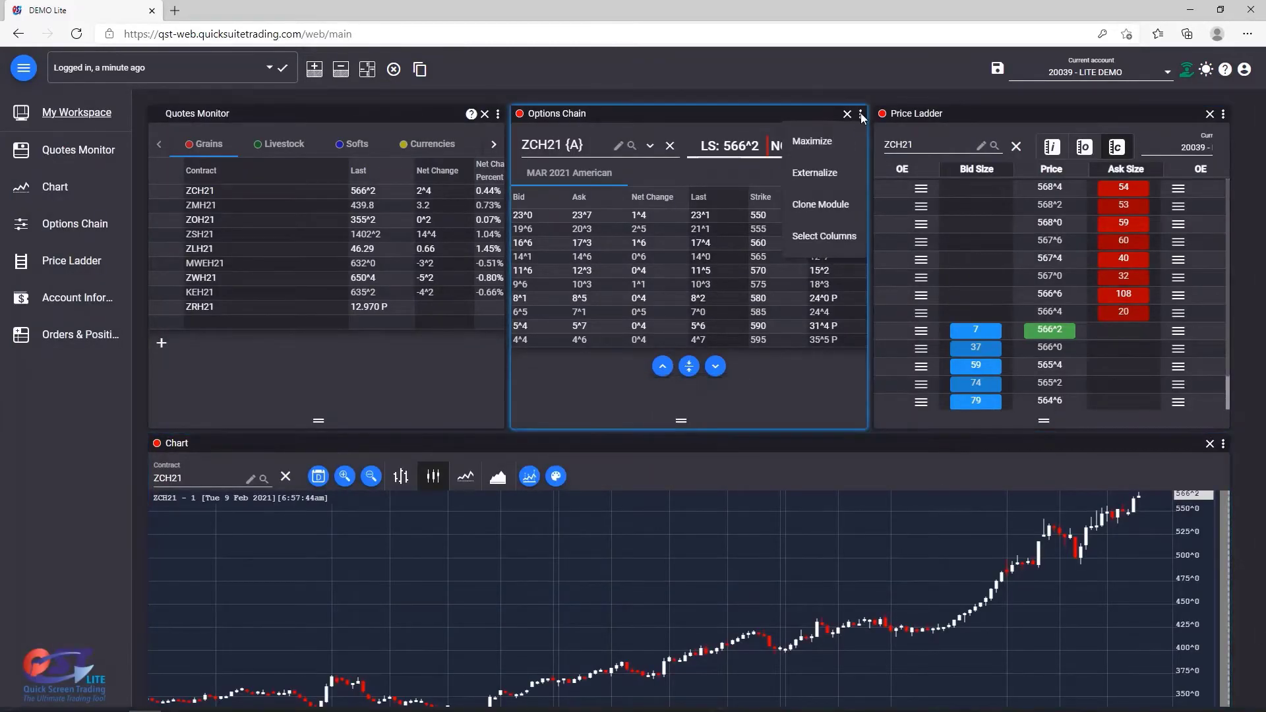
left_click(823, 171)
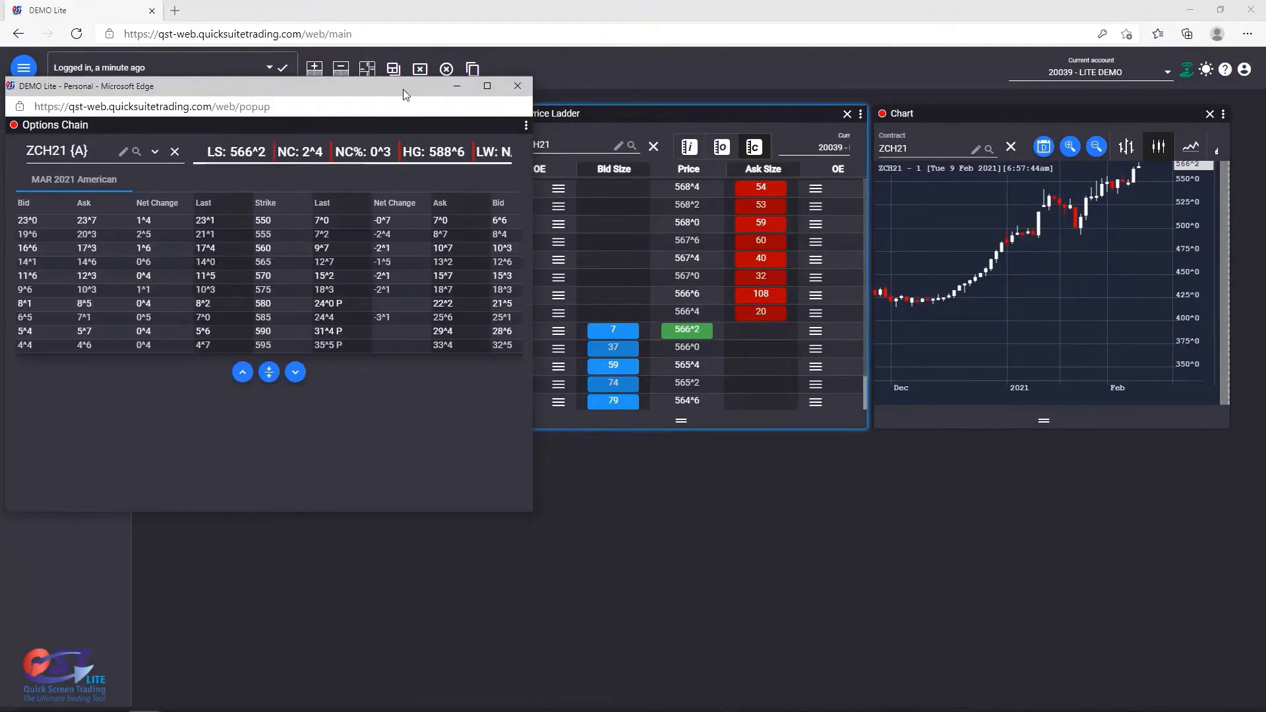
left_click_drag(402, 89, 592, 168)
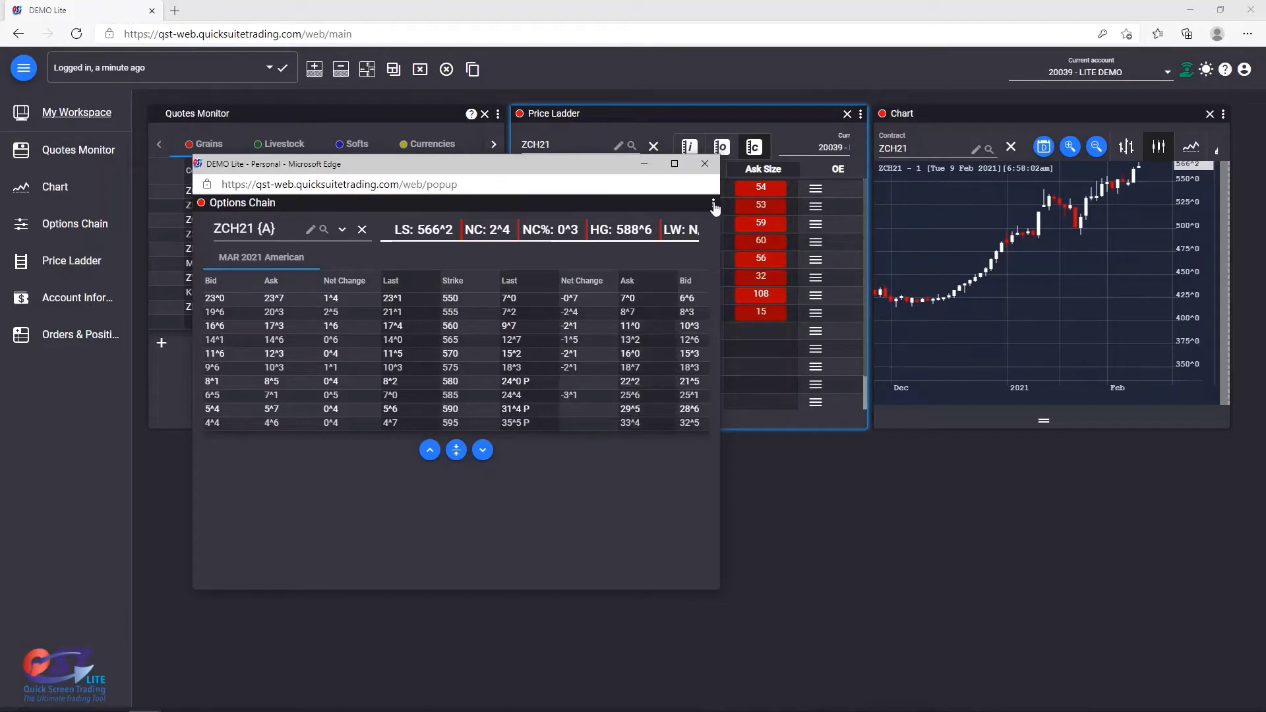
left_click(713, 205)
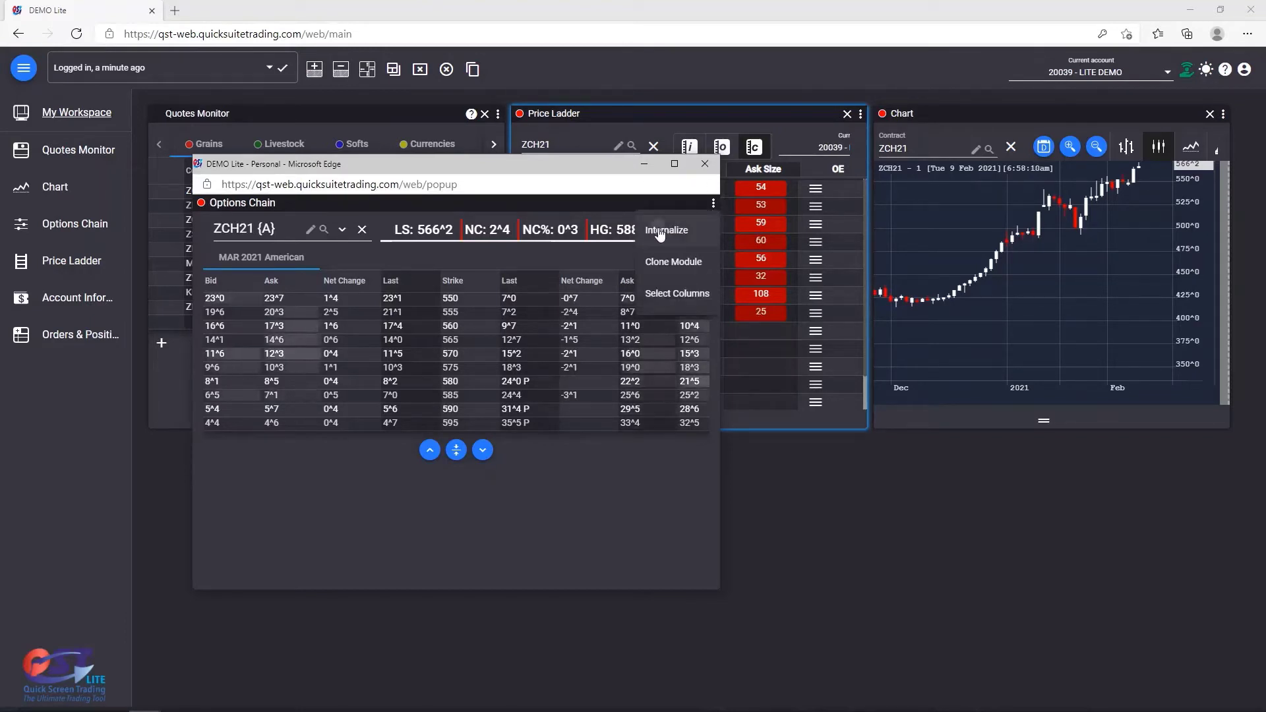
left_click(659, 231)
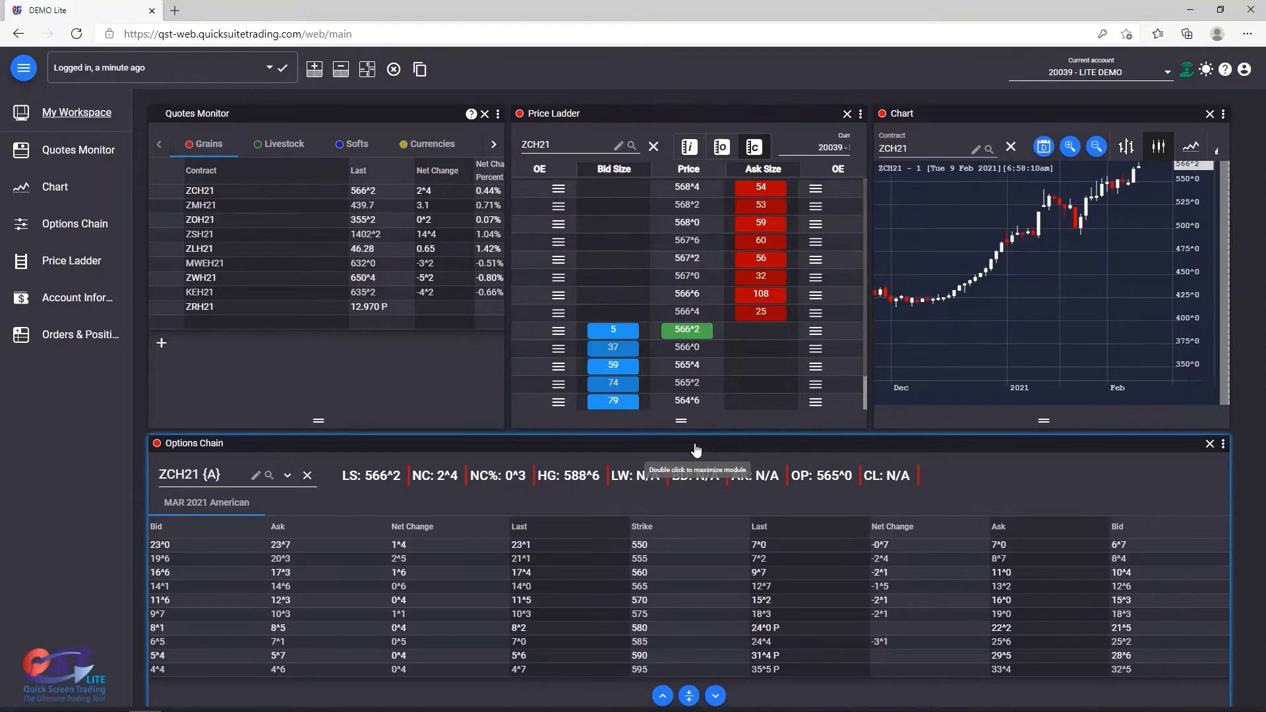
- Clone the Price Ladder module within the workspace
left_click(864, 114)
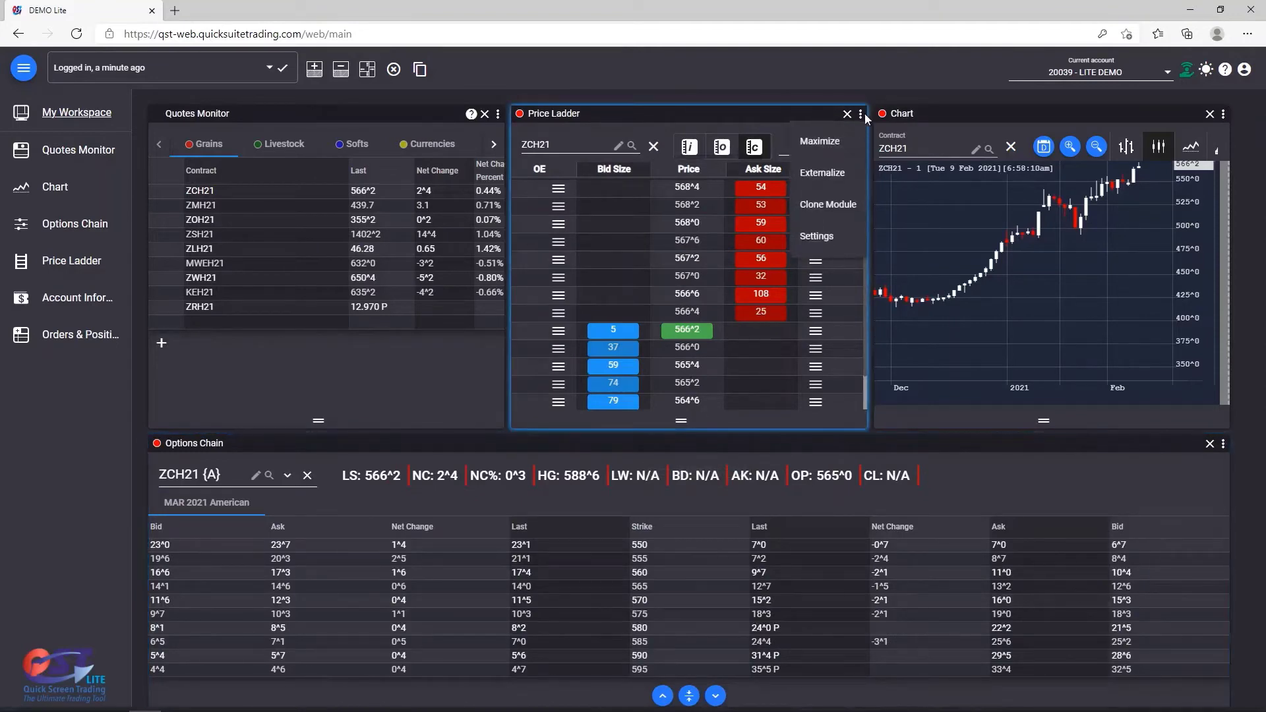
left_click(821, 206)
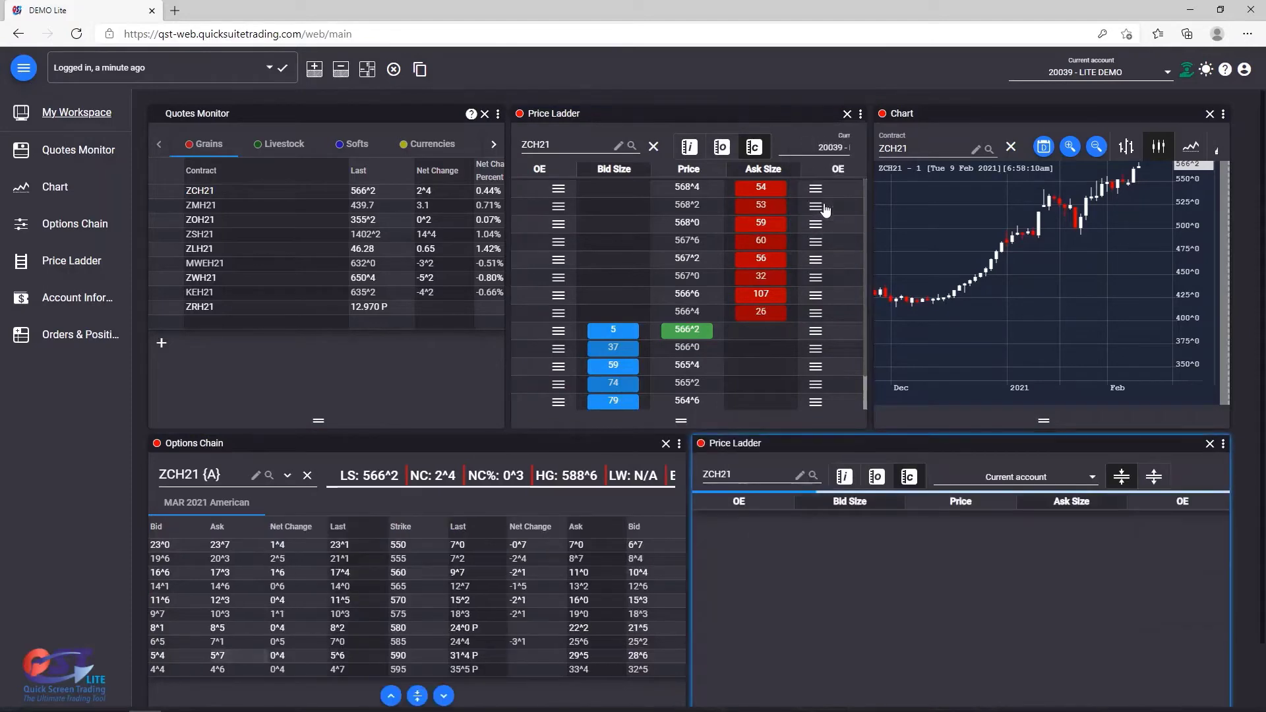
left_click(791, 425)
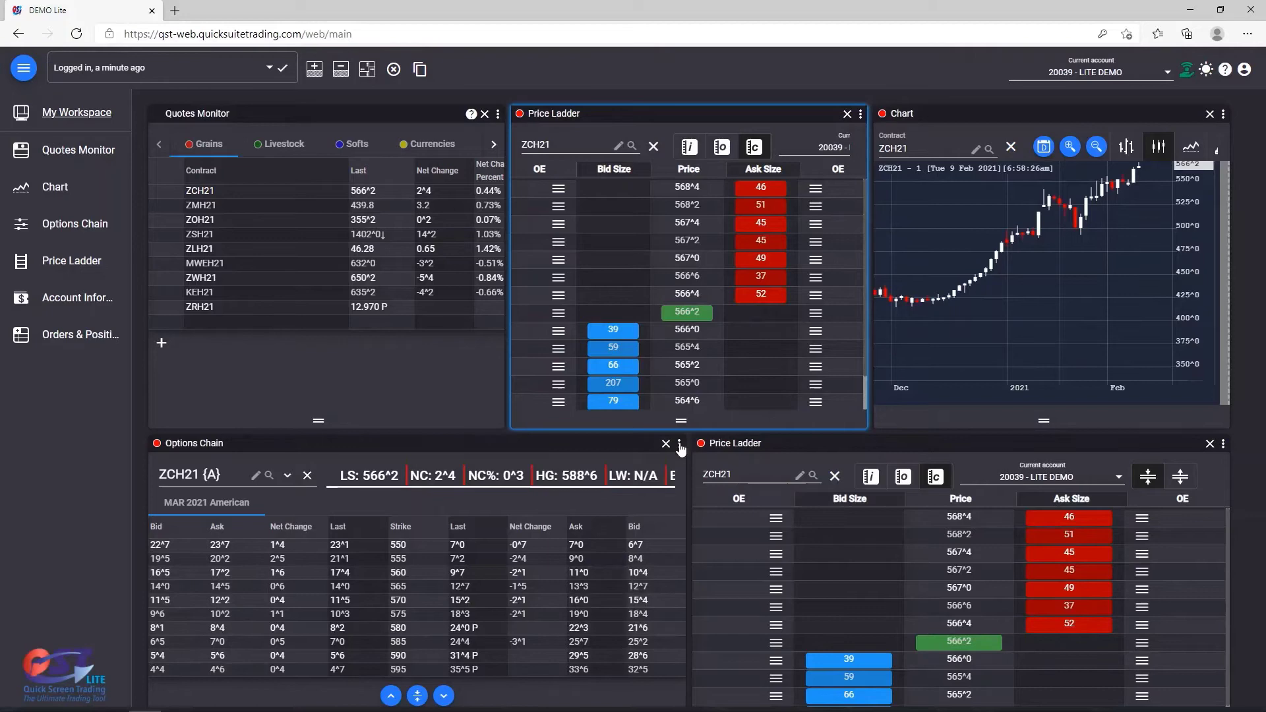
- Review the Quotes Monitor's module options and its list of available columns, leaving the column selection as it is
left_click(498, 113)
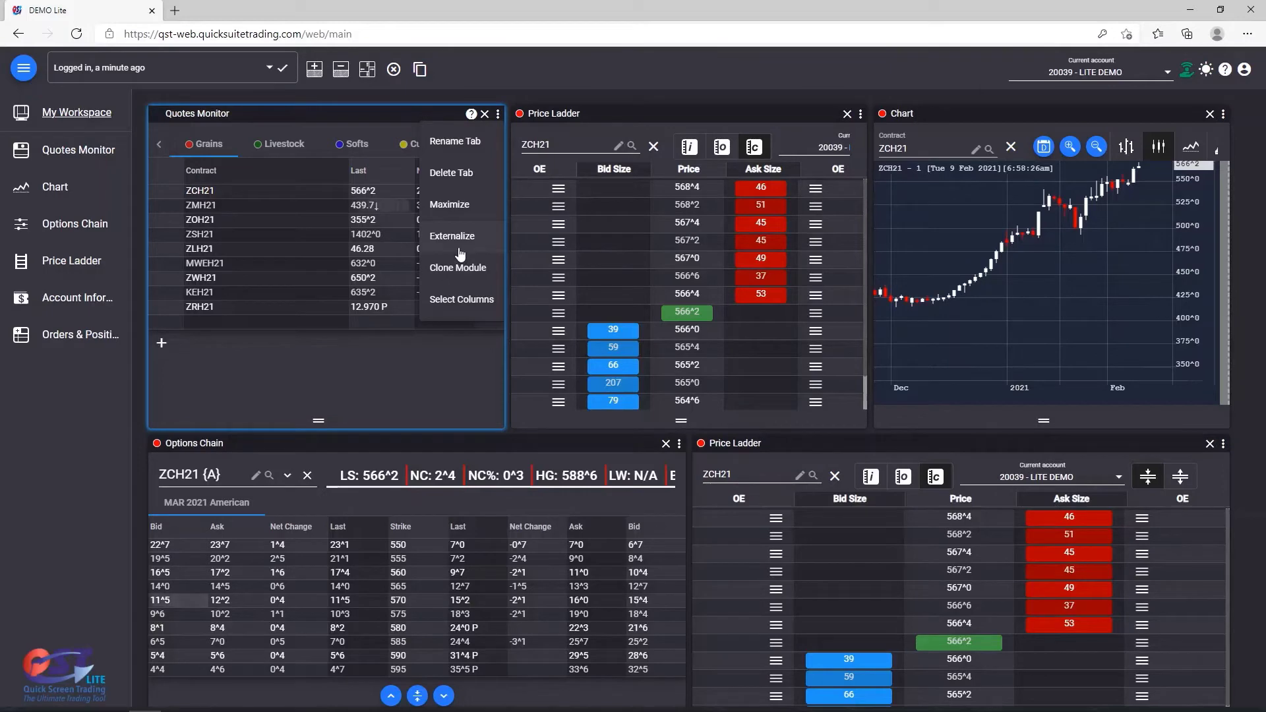
left_click(279, 361)
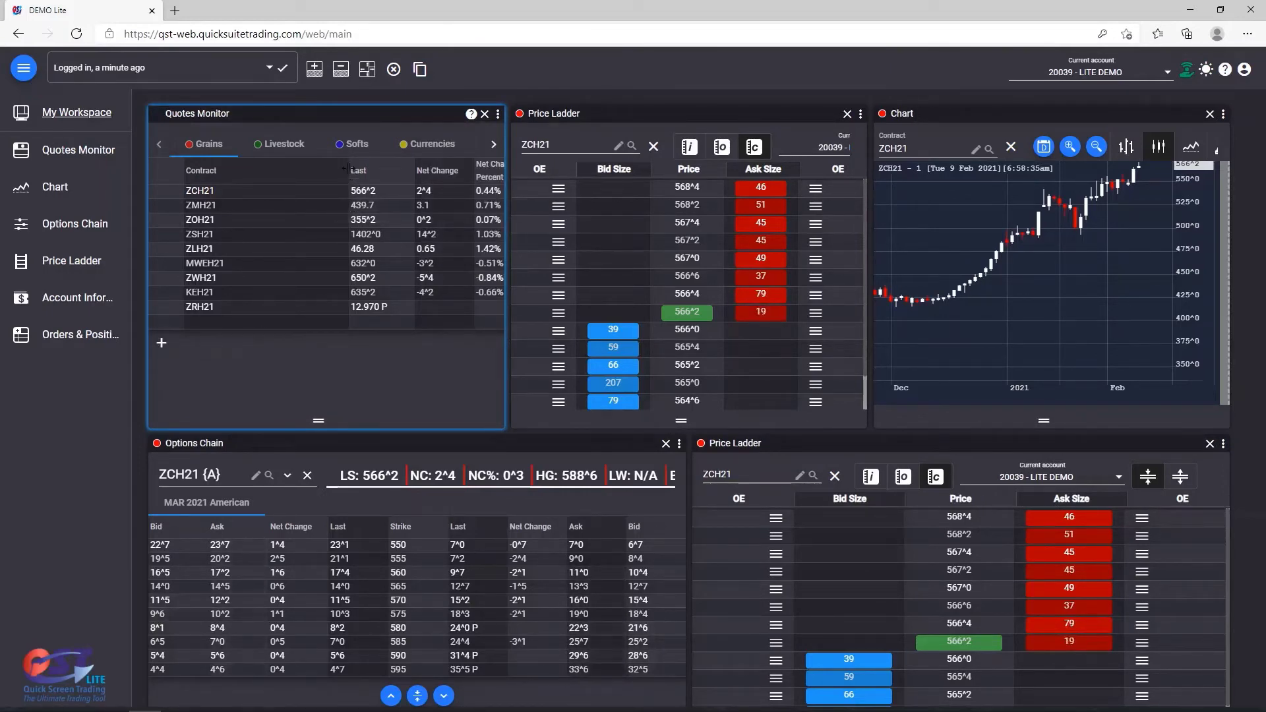
left_click(497, 114)
left_click(460, 307)
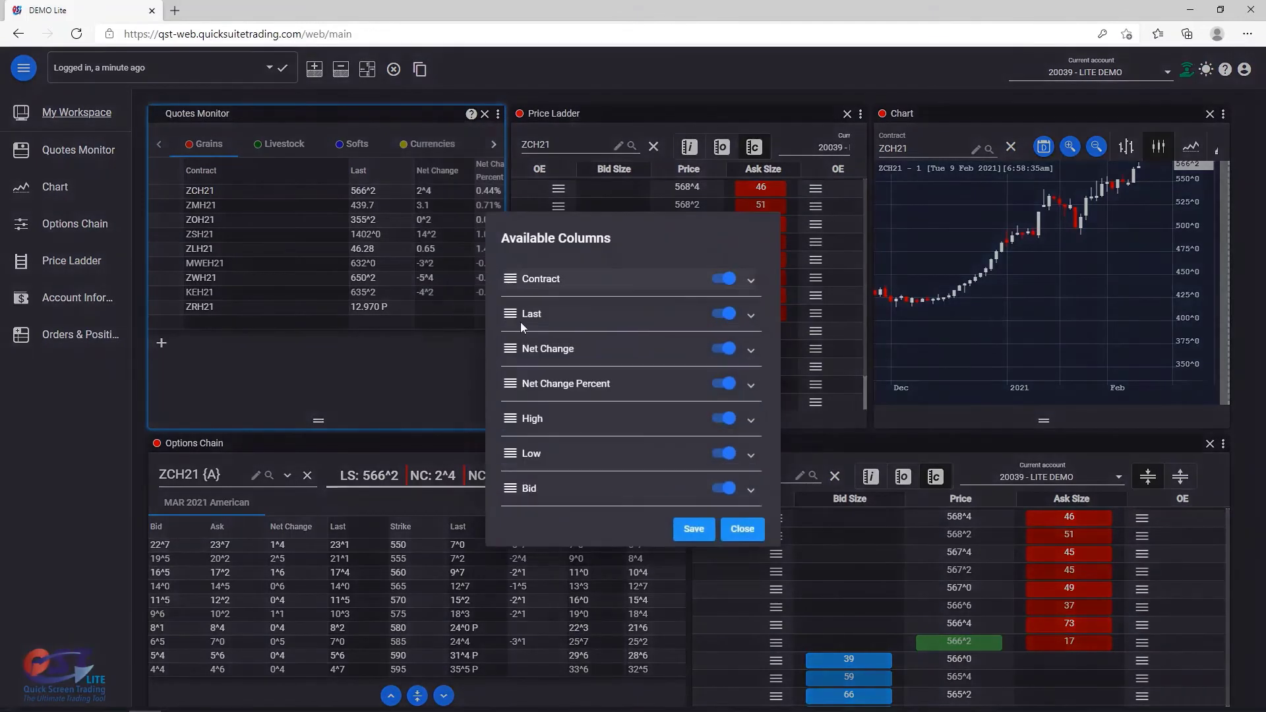
left_click(741, 531)
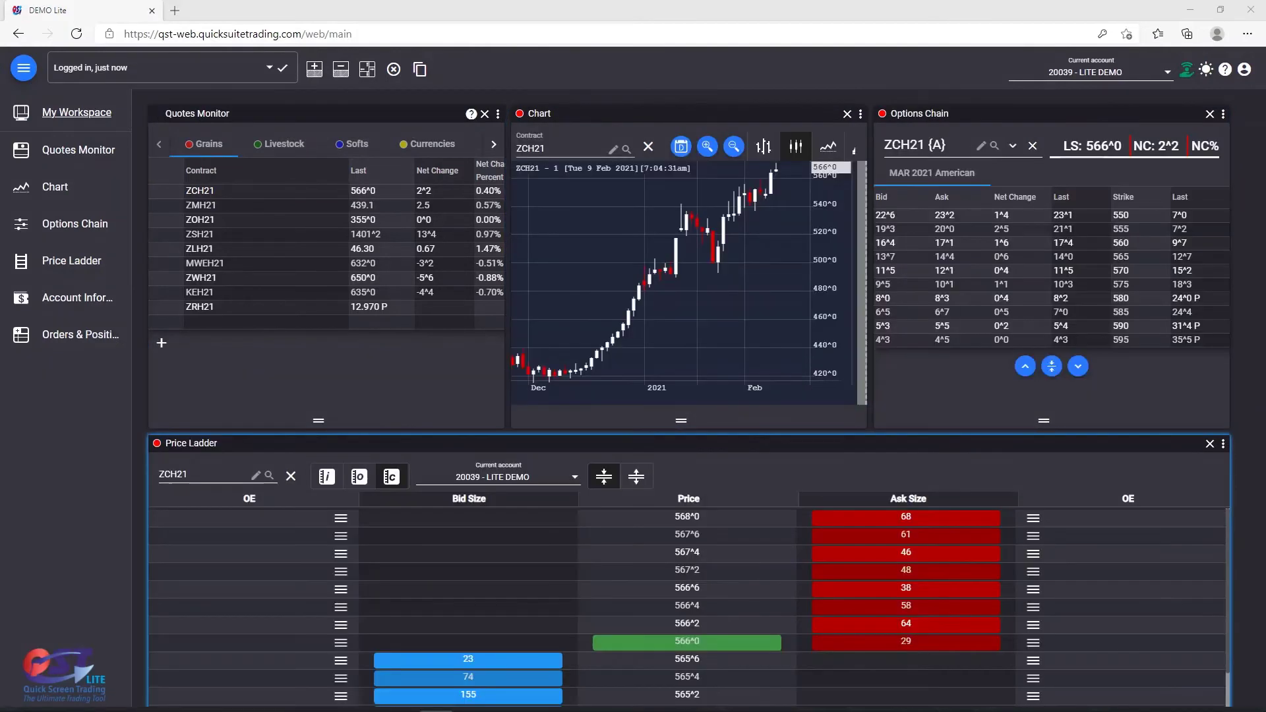
- Switch the workspace to the free-floating module layout and reposition the Price Ladder partly over the Options Chain
left_click(368, 70)
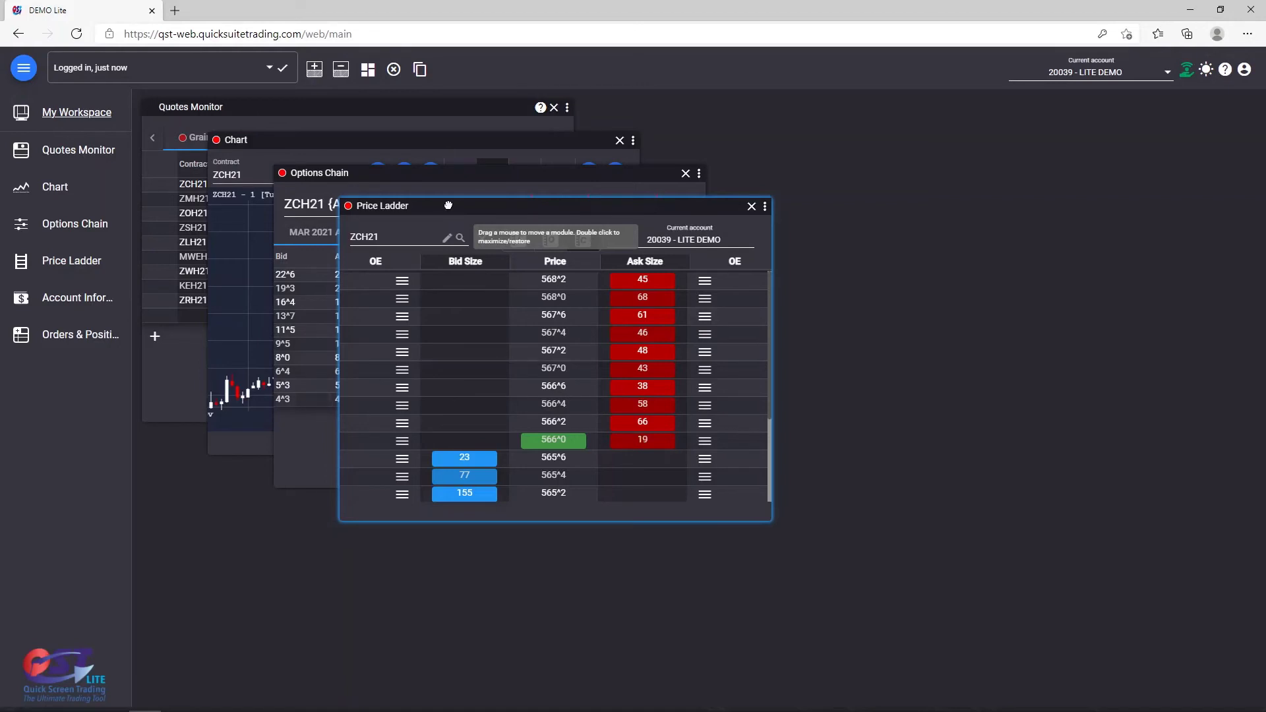
left_click_drag(448, 205, 821, 134)
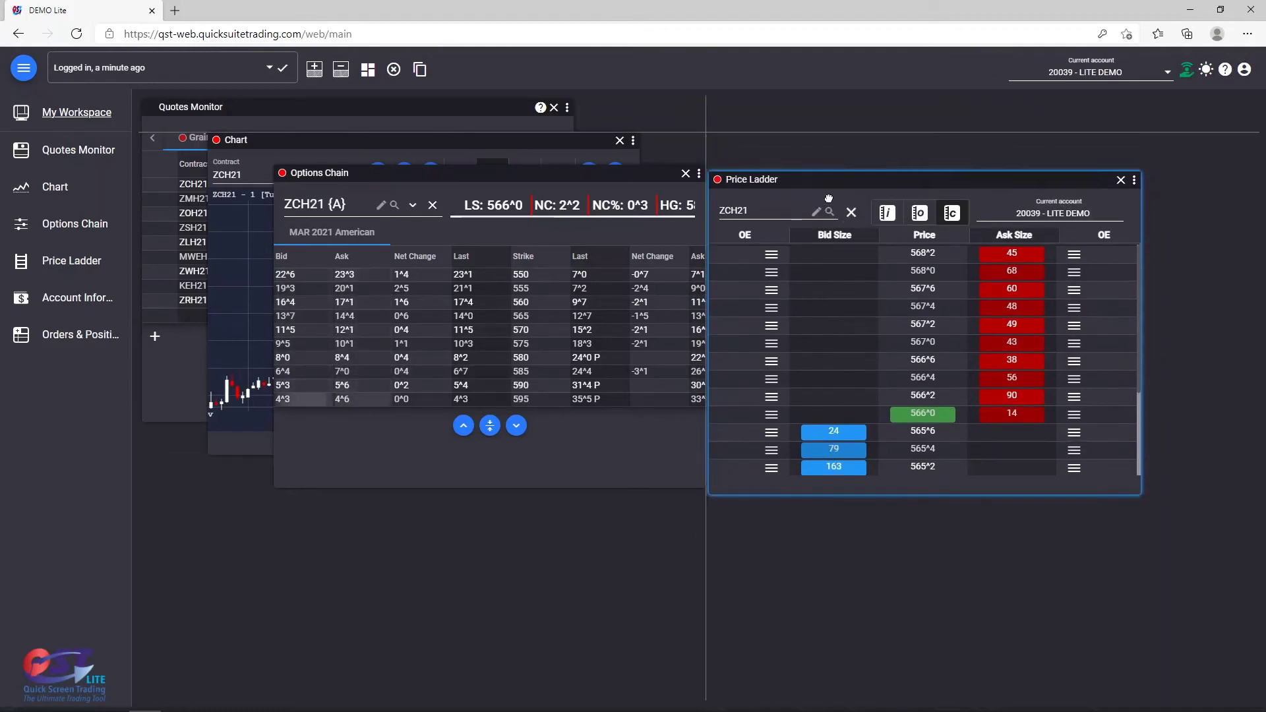
left_click_drag(829, 198, 640, 285)
- Resize the floating Price Ladder by its edges and corner so it is wider and slightly taller than its default size
left_click_drag(781, 272, 780, 171)
left_click_drag(959, 326, 1074, 323)
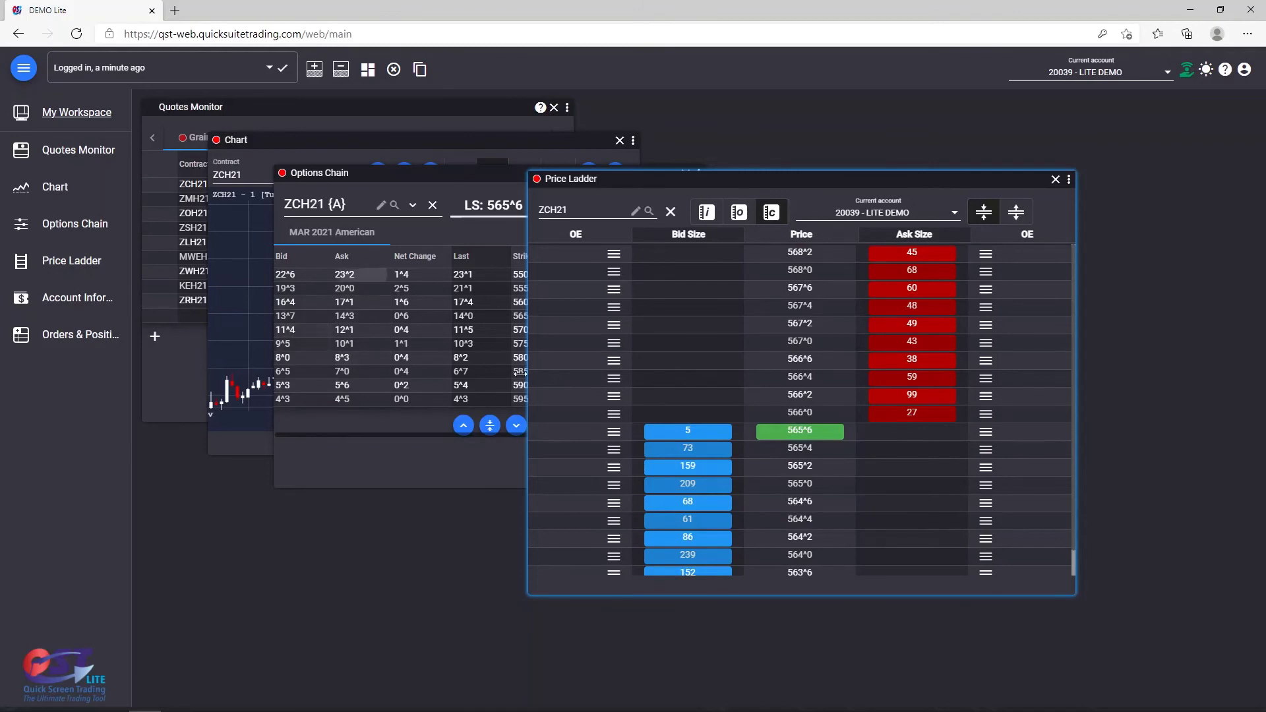
left_click_drag(527, 371, 472, 371)
left_click_drag(1075, 595, 1142, 649)
left_click_drag(955, 510, 948, 503)
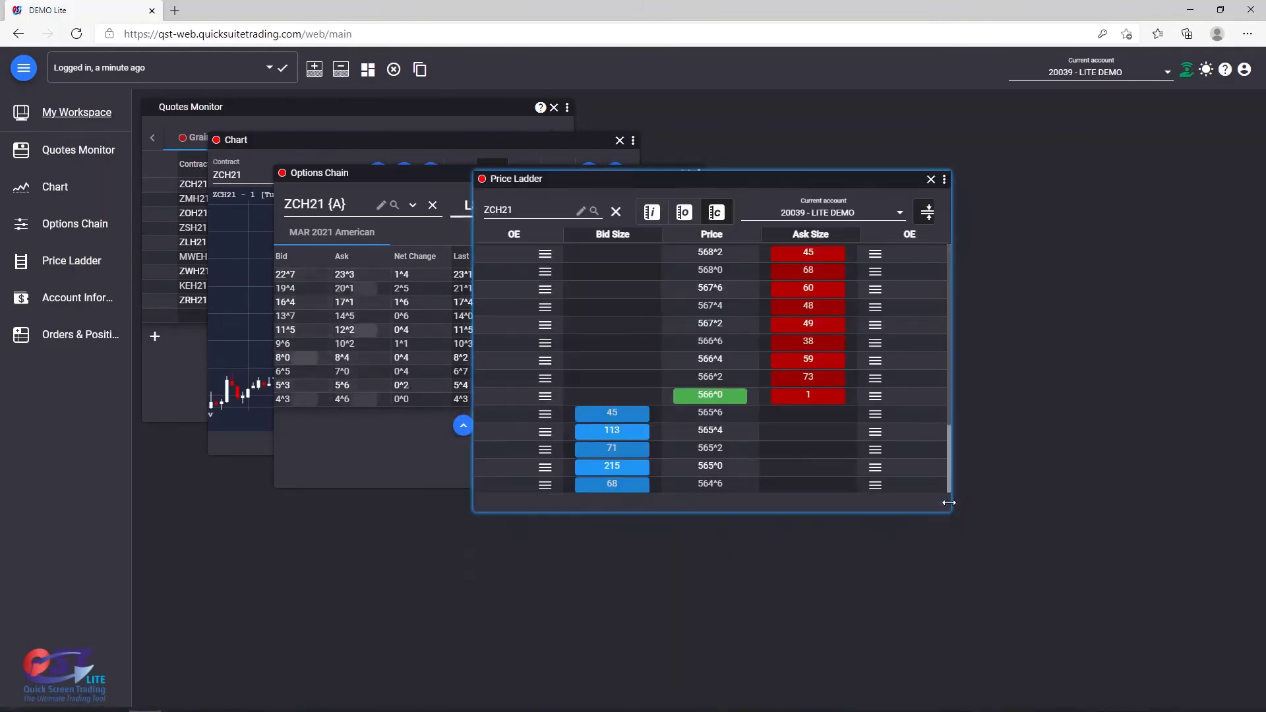
- Shift the floating Price Ladder farther off the Options Chain, and auto-arrange the workspace modules back into the tiled layout
left_click_drag(802, 184, 842, 198)
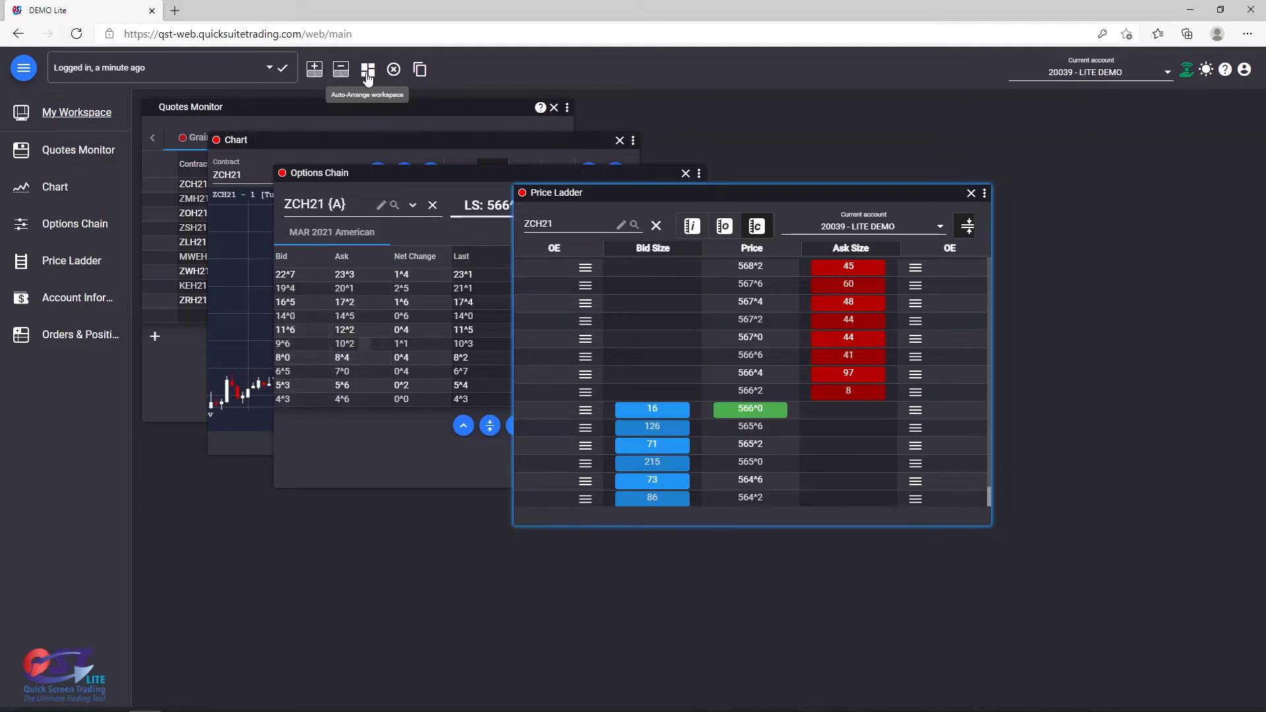
left_click(368, 78)
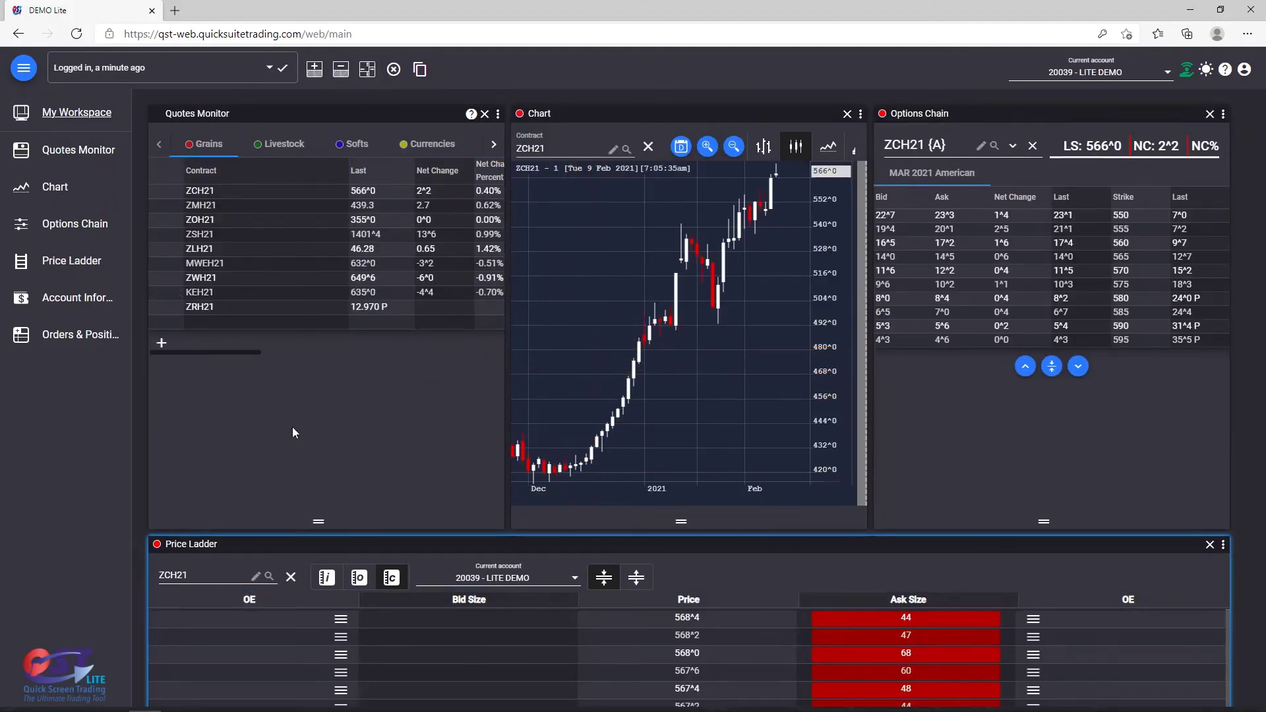
- Collapse the side navigation to icons only so the modules get more width
left_click(28, 77)
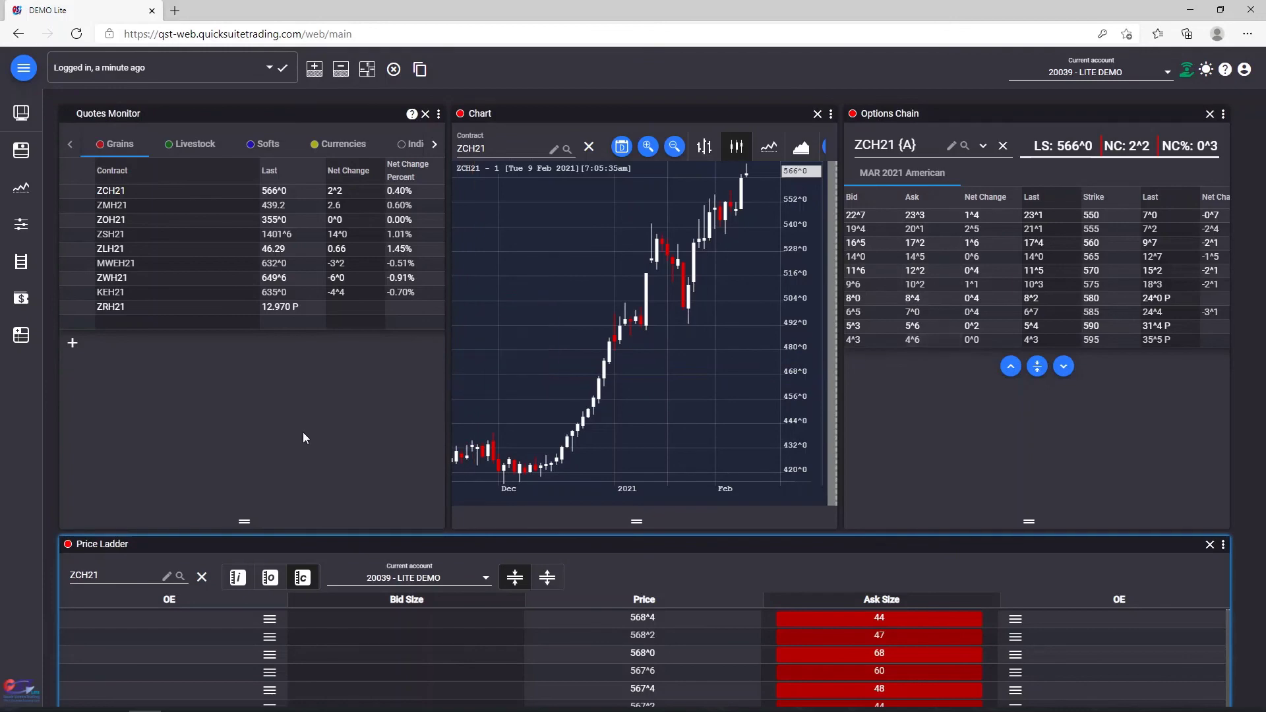
- Shrink and narrow the browser window to review how the modules reflow into a single column, and maximize the window again
double_click(558, 8)
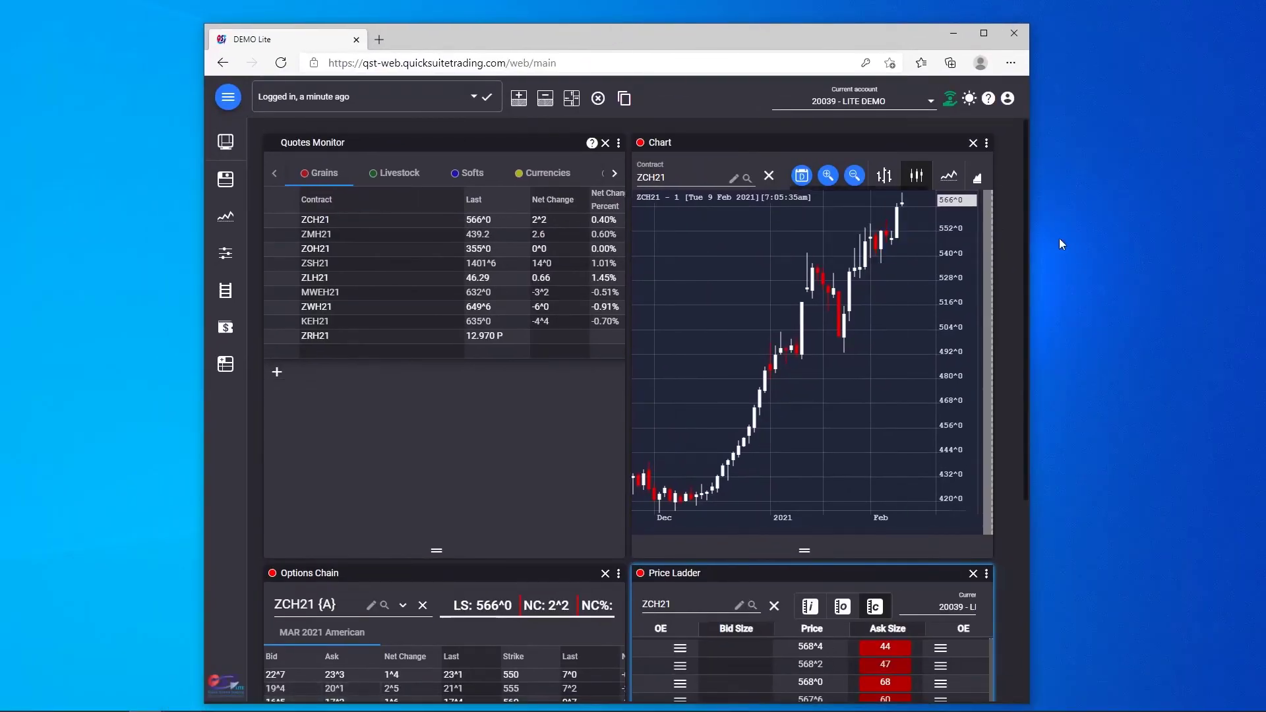
left_click_drag(1032, 254, 945, 262)
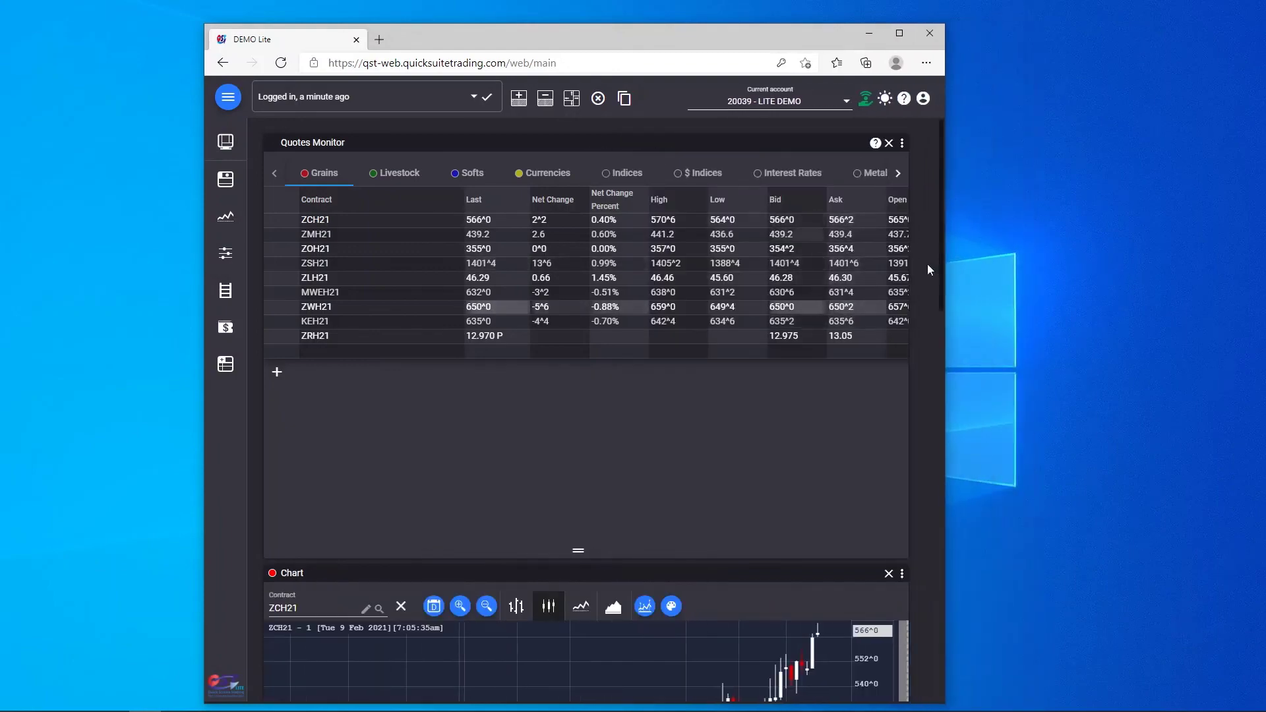
scroll(923, 270, "down", 10)
scroll(923, 295, "down", 7)
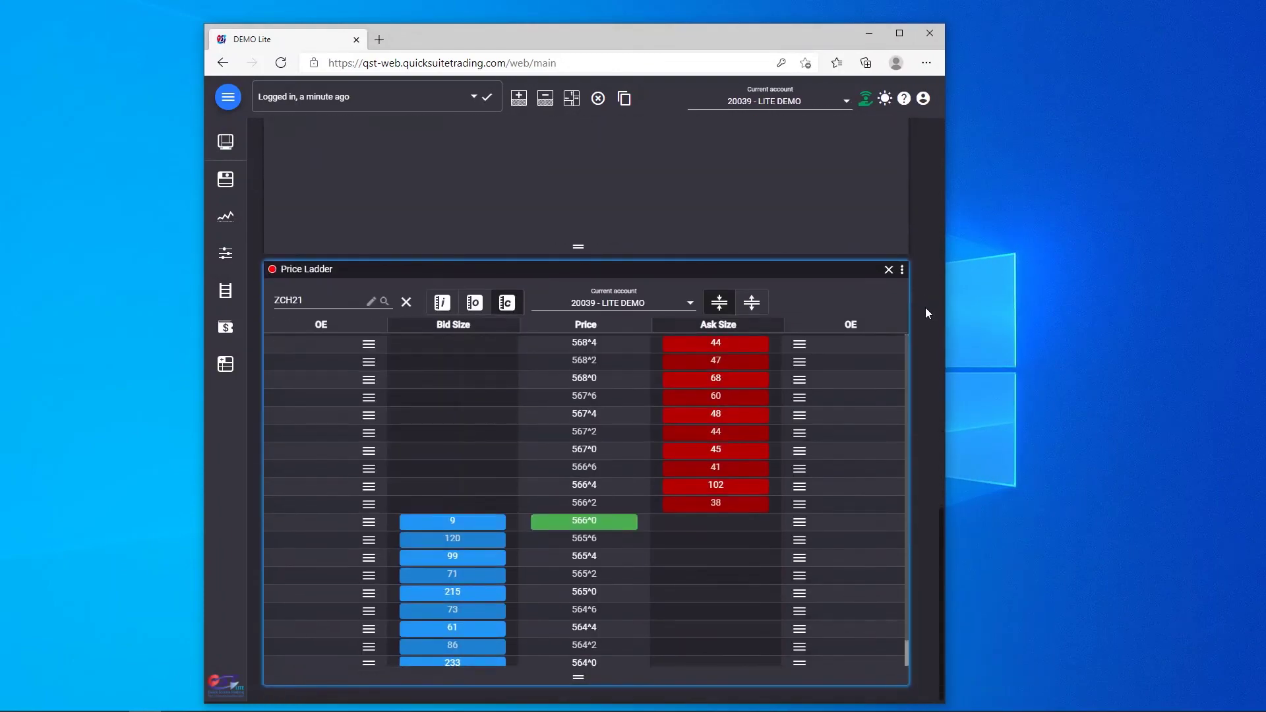
scroll(935, 338, "up", 5)
scroll(933, 335, "up", 12)
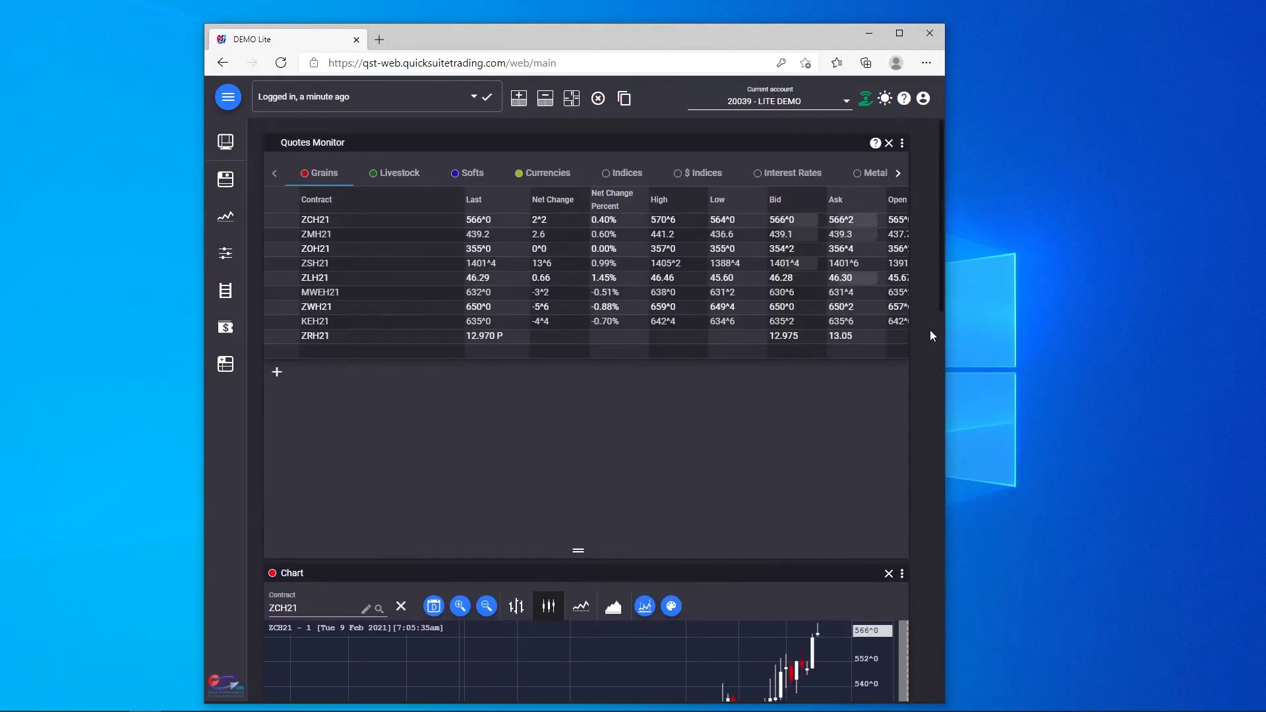
left_click(899, 32)
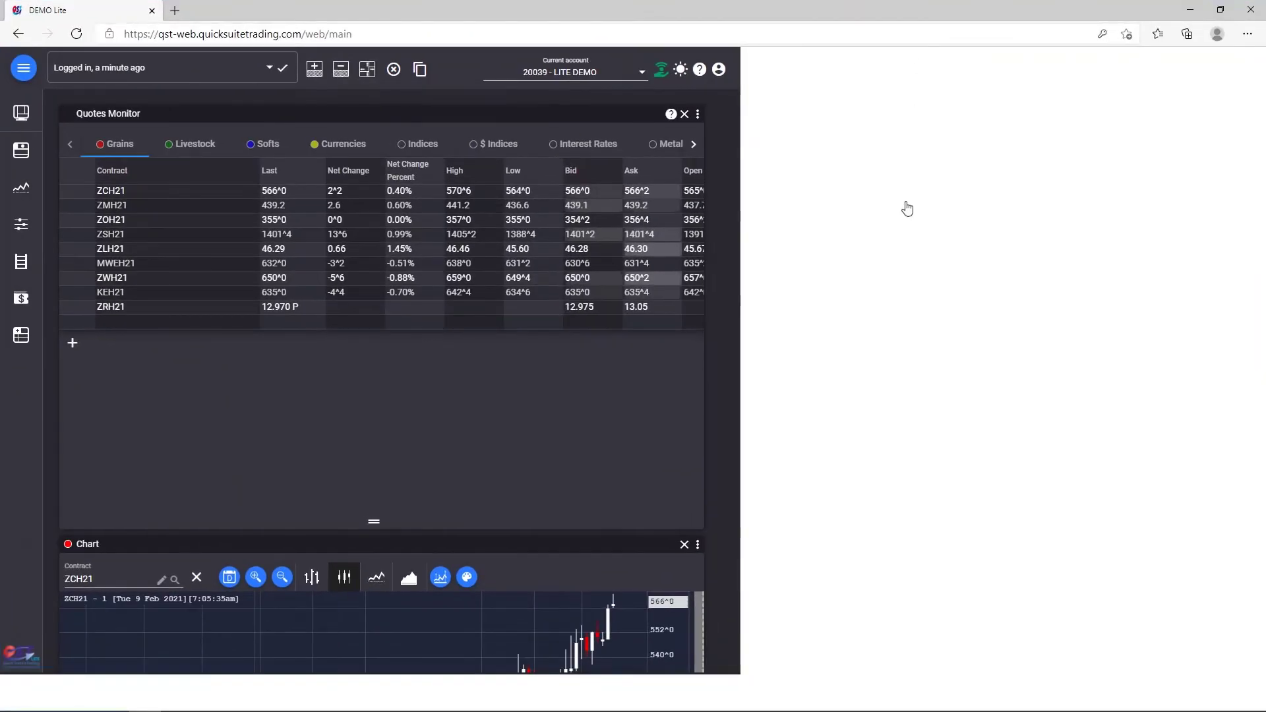